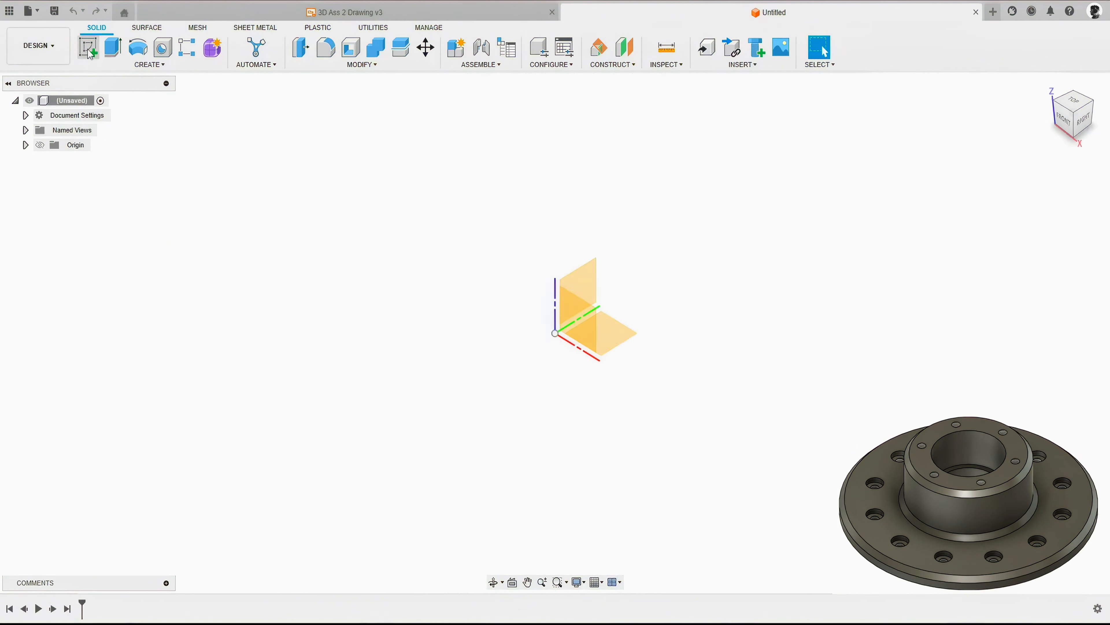
# Start a sketch on the front plane and draw a 100 mm vertical construction line up from the origin, placing its dimension beside it
pyautogui.click(581, 324)
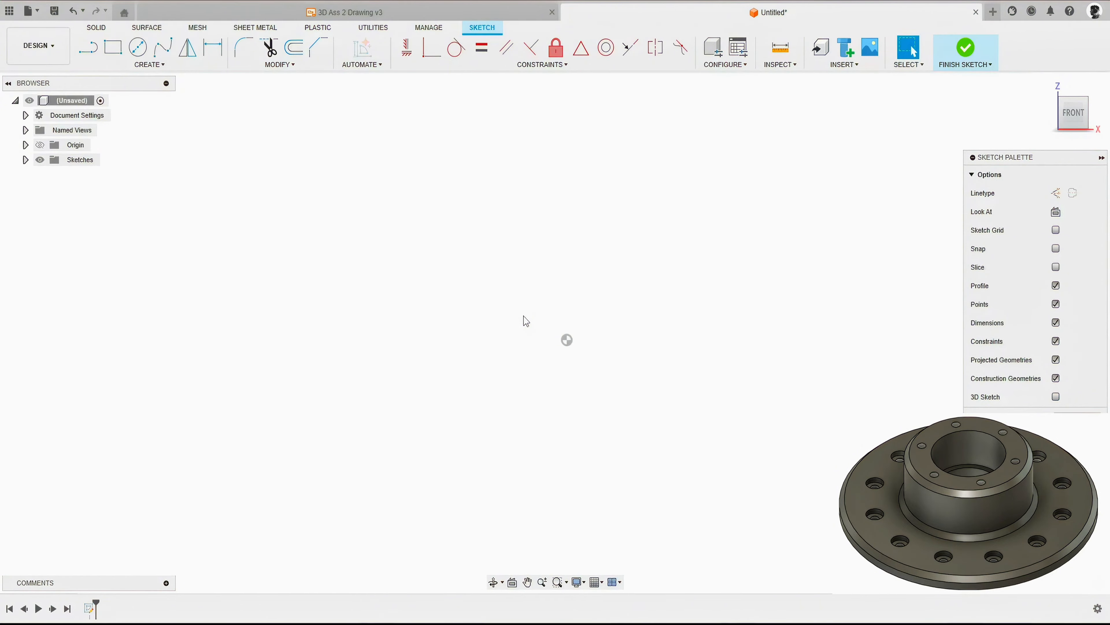
pyautogui.press('l')
pyautogui.click(1055, 193)
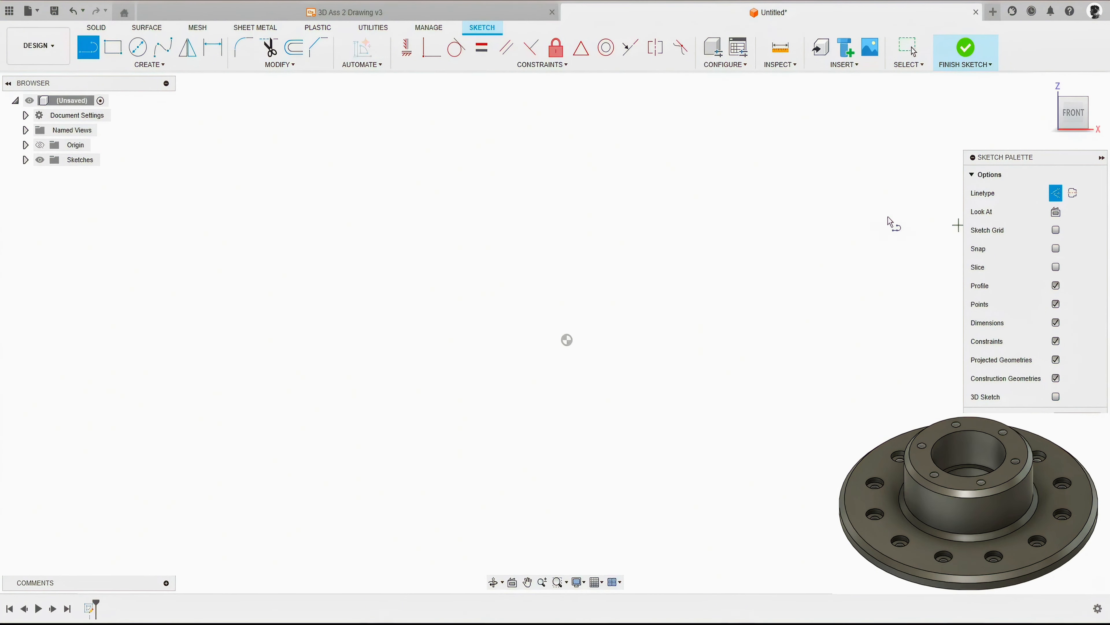
pyautogui.click(567, 340)
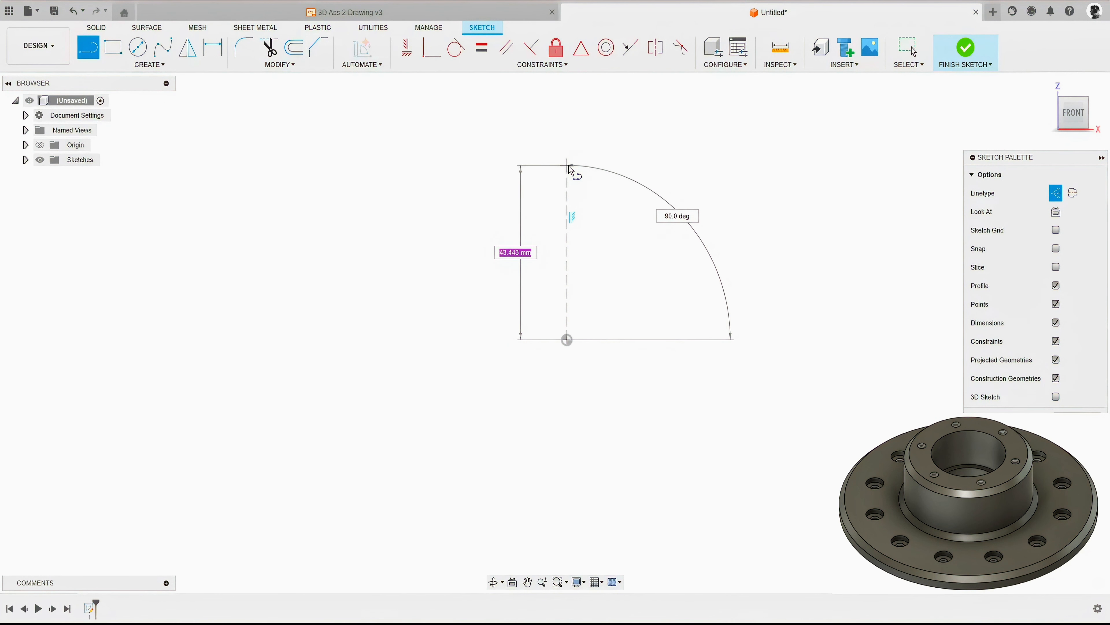
pyautogui.write('100')
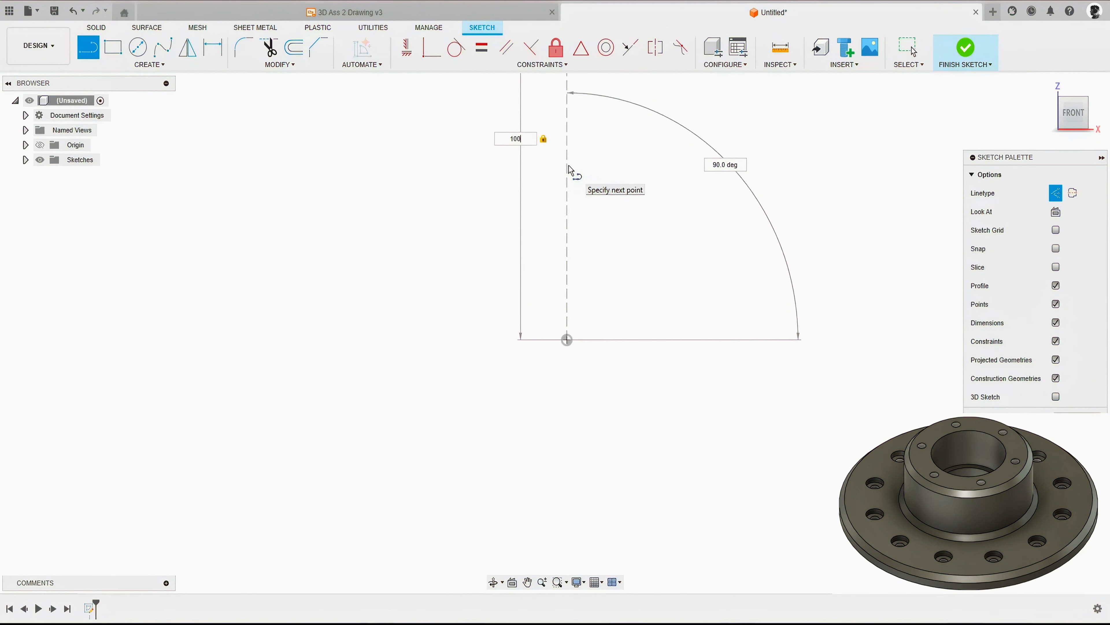
pyautogui.press('Return')
pyautogui.press('Escape')
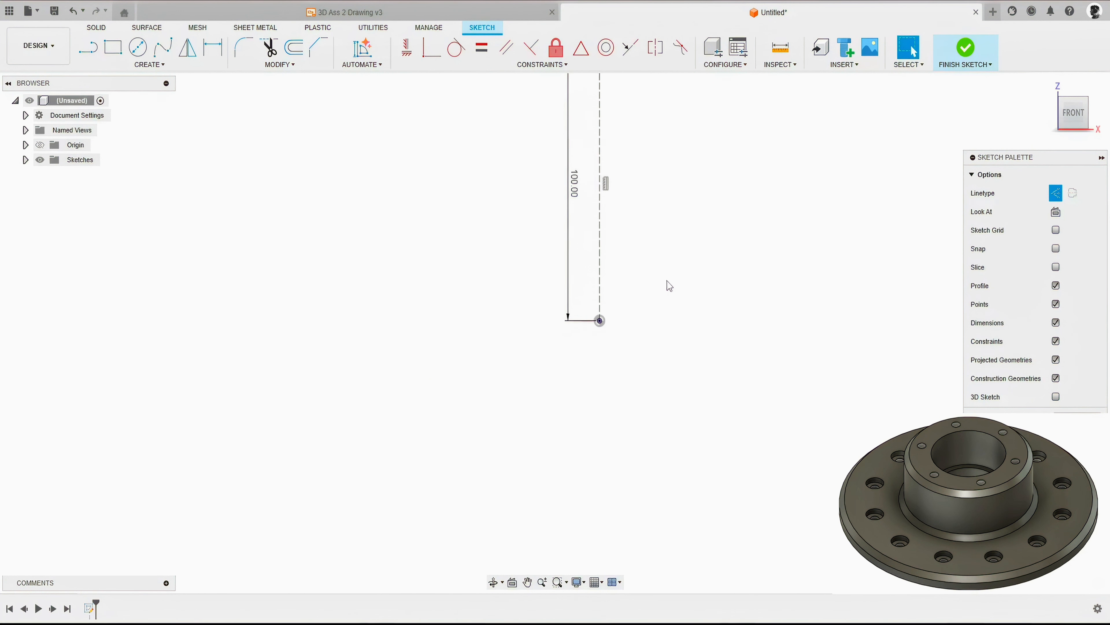
pyautogui.moveTo(577, 285); pyautogui.dragTo(676, 286)
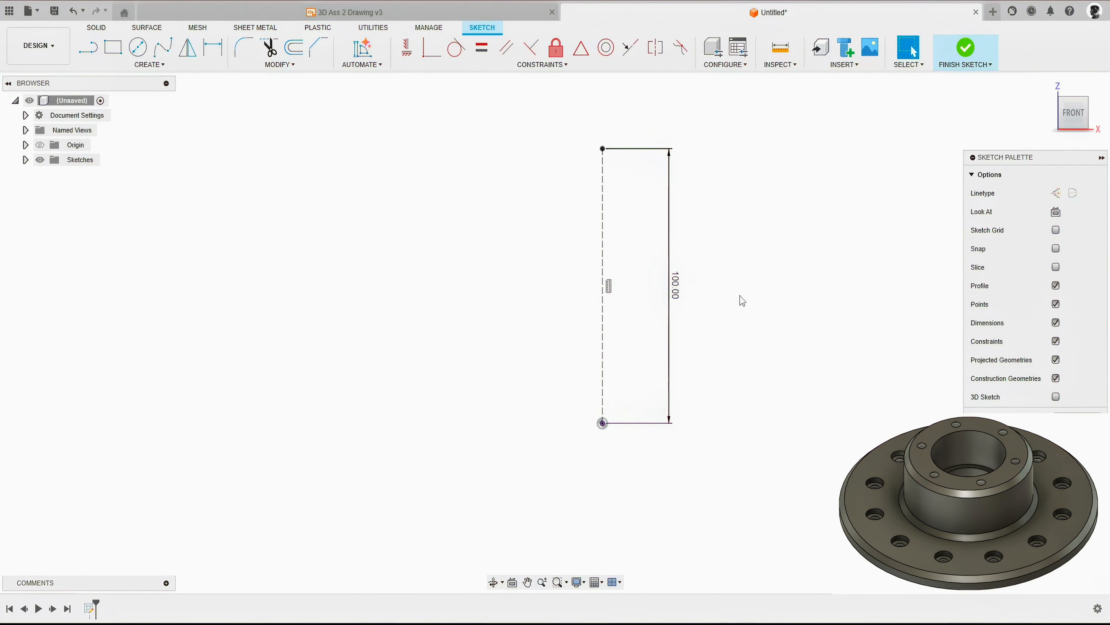
# Sketch a closed stepped L-shaped profile left of the construction line, with a base about 78 mm long and an outer hub wall about 38 mm high
pyautogui.press('l')
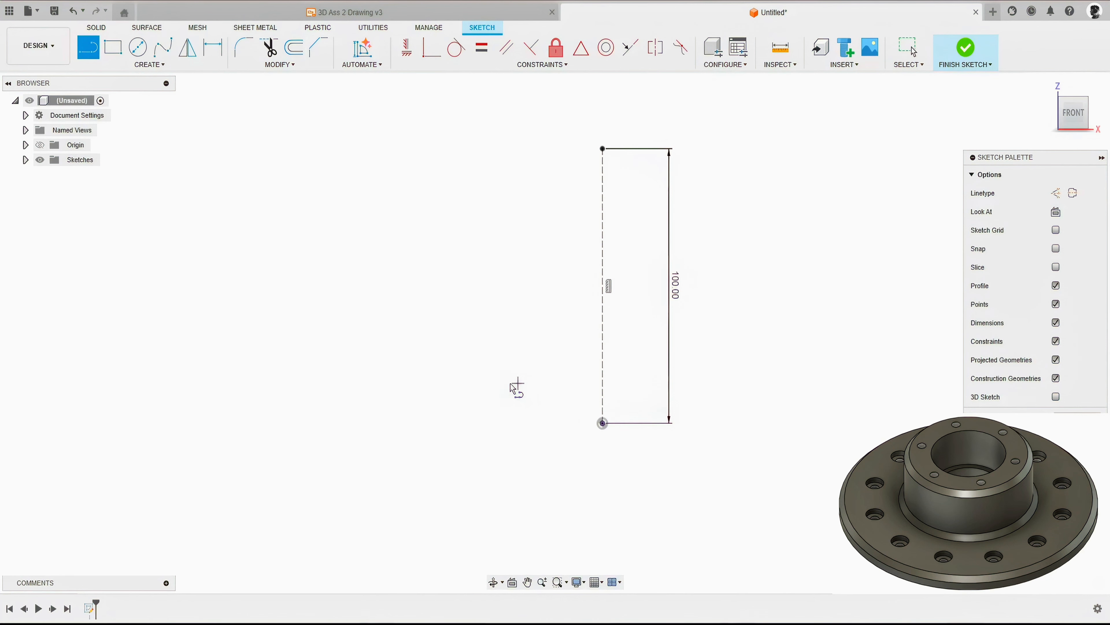
pyautogui.click(518, 383)
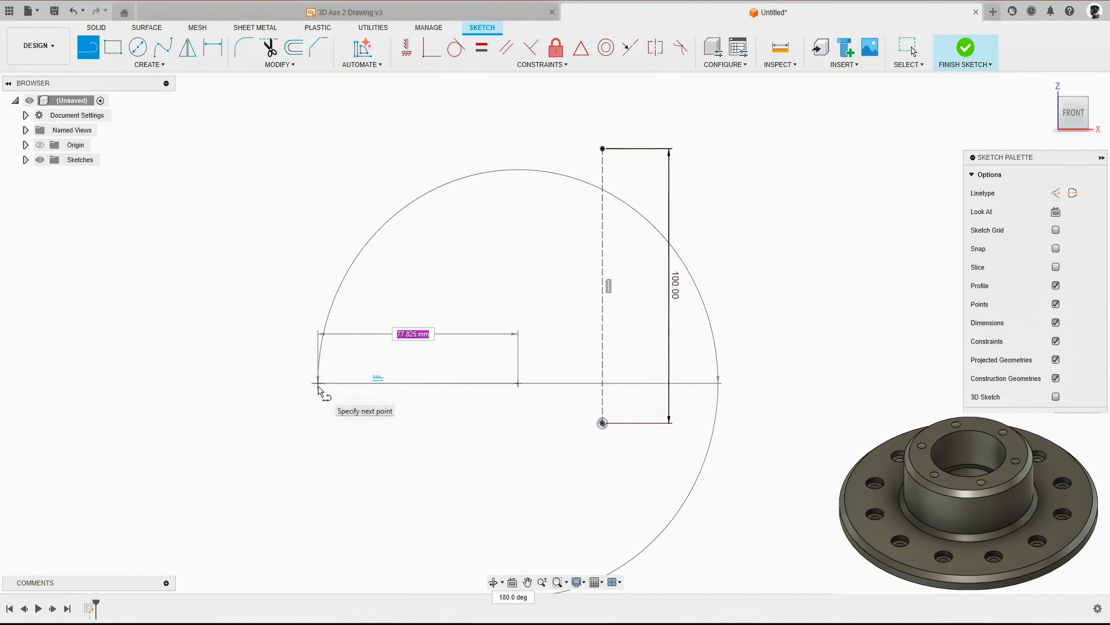
pyautogui.click(318, 383)
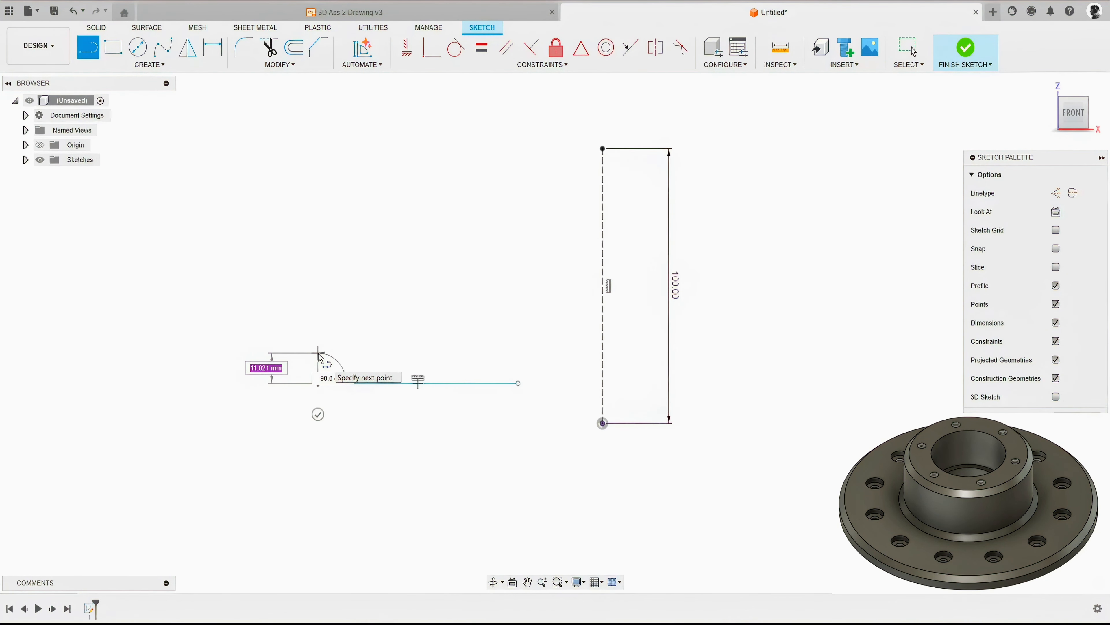
pyautogui.click(318, 351)
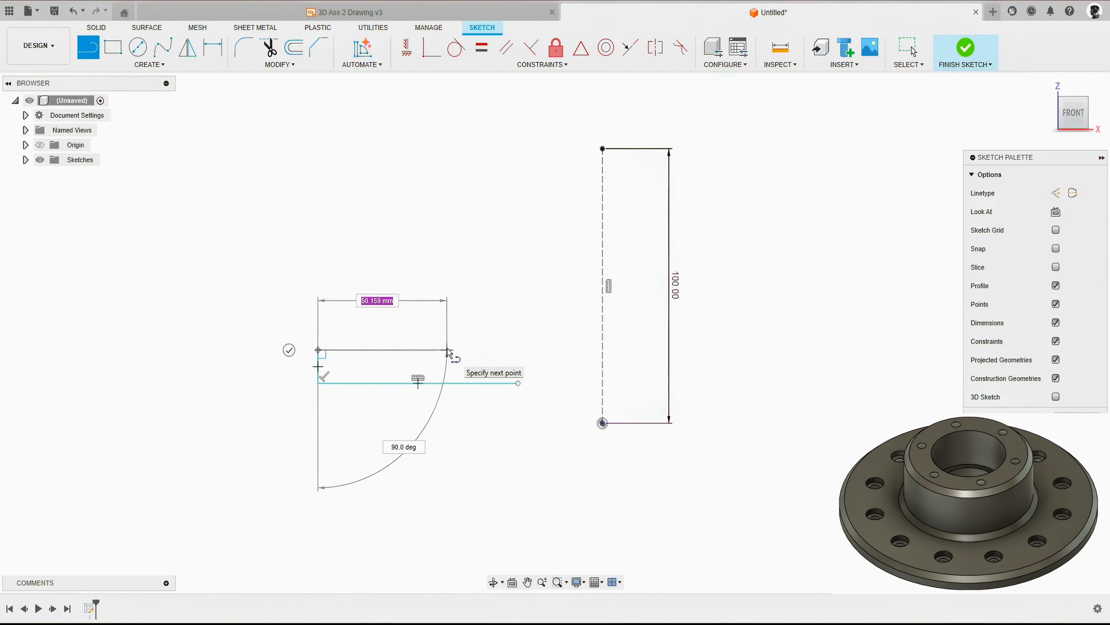
pyautogui.click(447, 350)
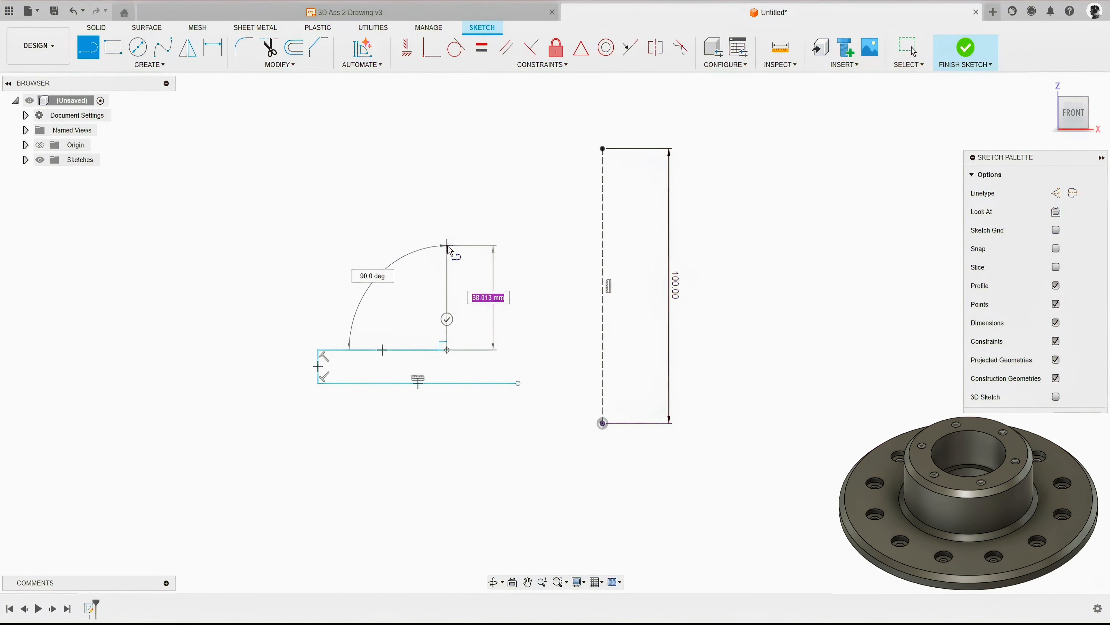
pyautogui.click(447, 246)
pyautogui.click(493, 245)
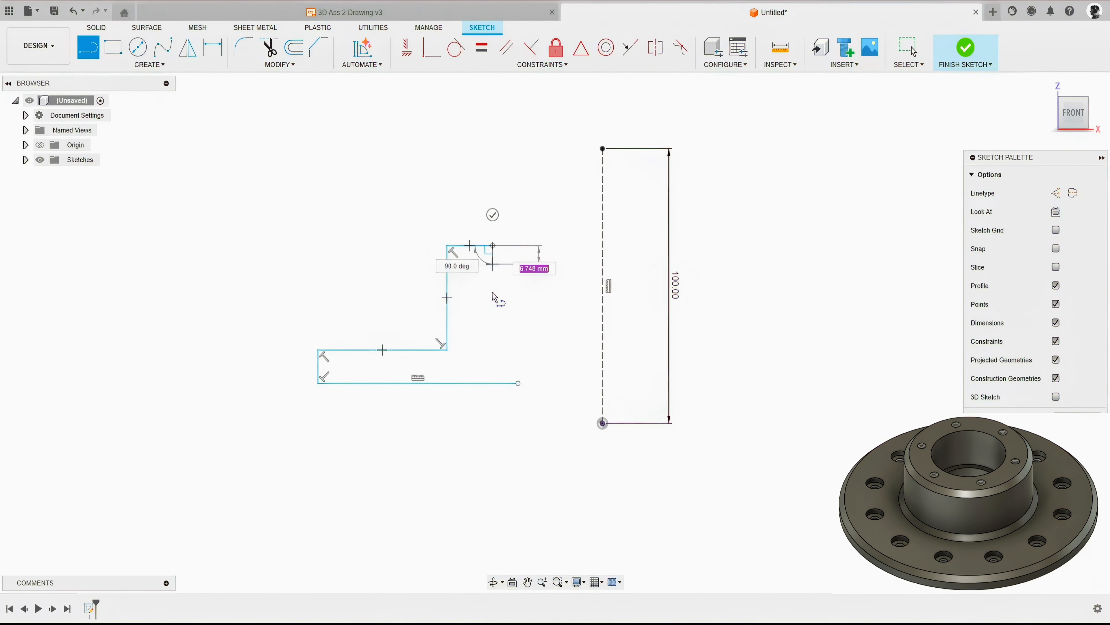
pyautogui.click(492, 321)
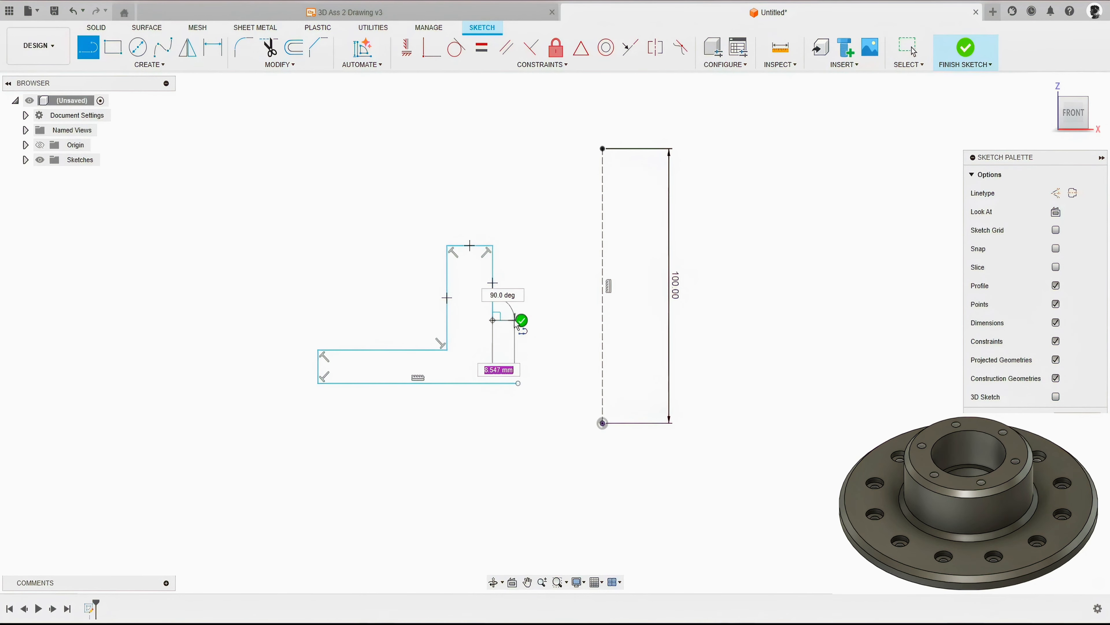
pyautogui.click(513, 320)
pyautogui.click(517, 383)
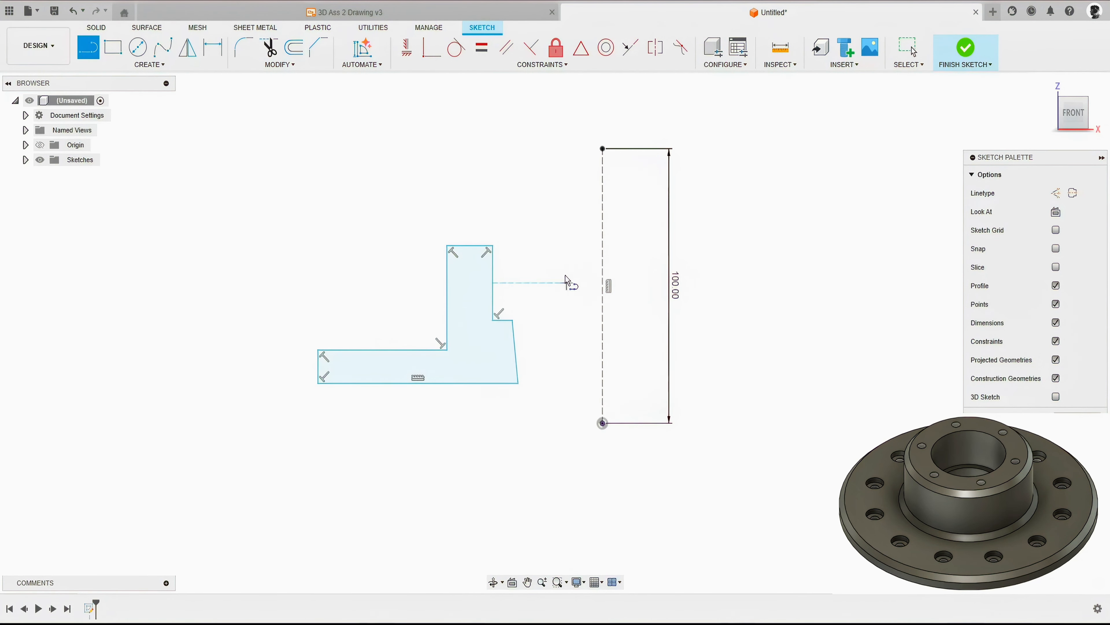
pyautogui.rightClick(557, 238)
pyautogui.click(591, 246)
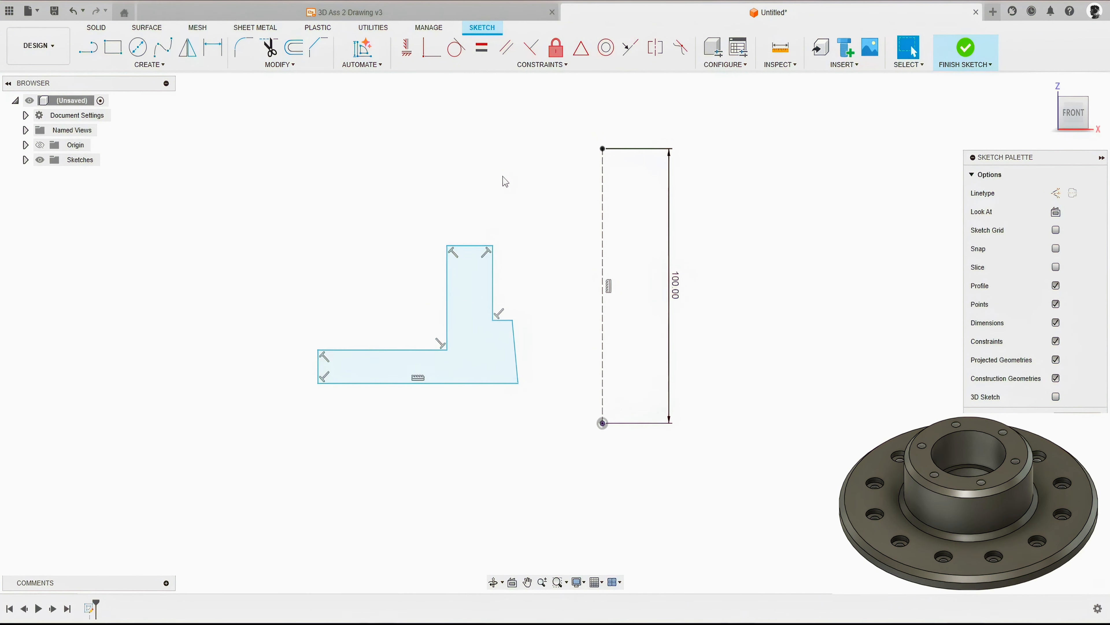
# Constrain the profile's slanted lower inner edge to vertical
pyautogui.click(407, 56)
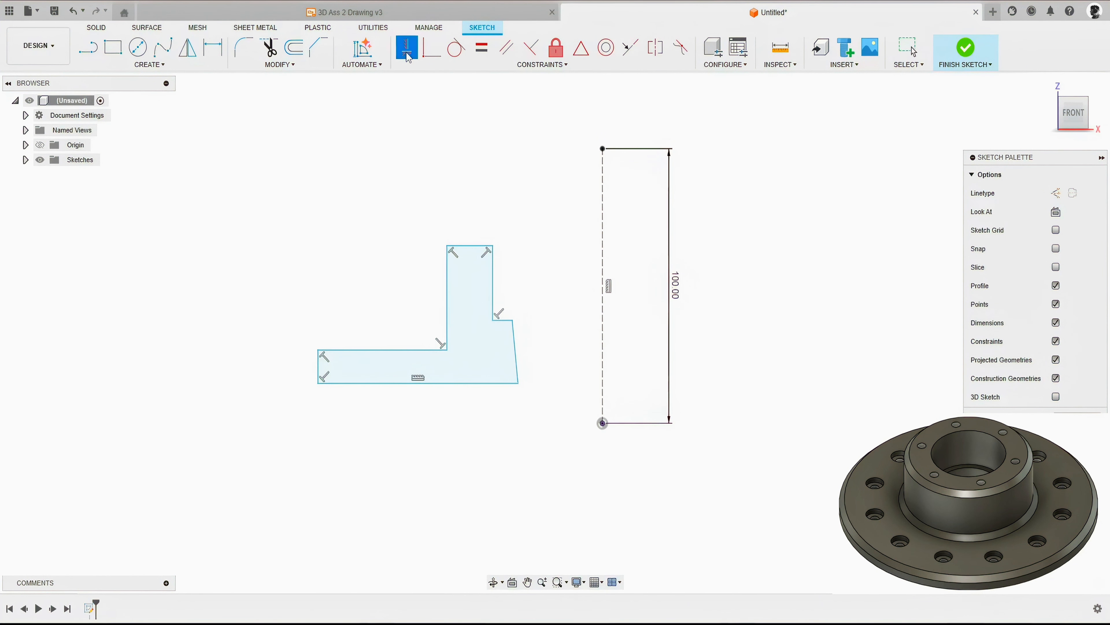
pyautogui.click(511, 347)
pyautogui.rightClick(494, 156)
pyautogui.click(533, 150)
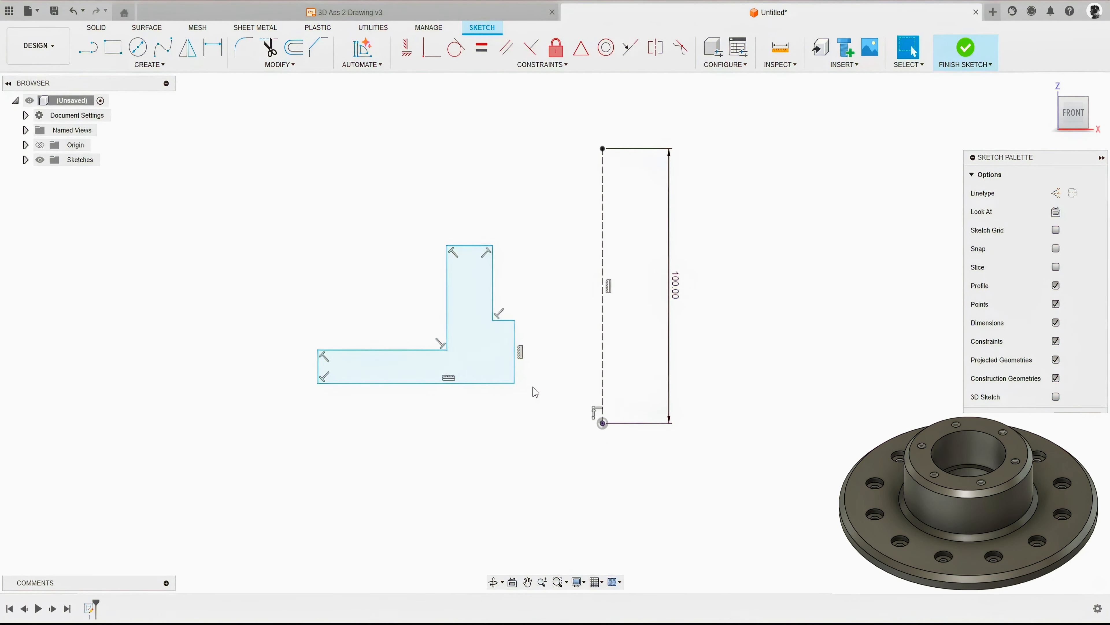
# Align the profile's lower inner corner horizontally with the origin using the Horizontal/Vertical constraint
pyautogui.click(406, 48)
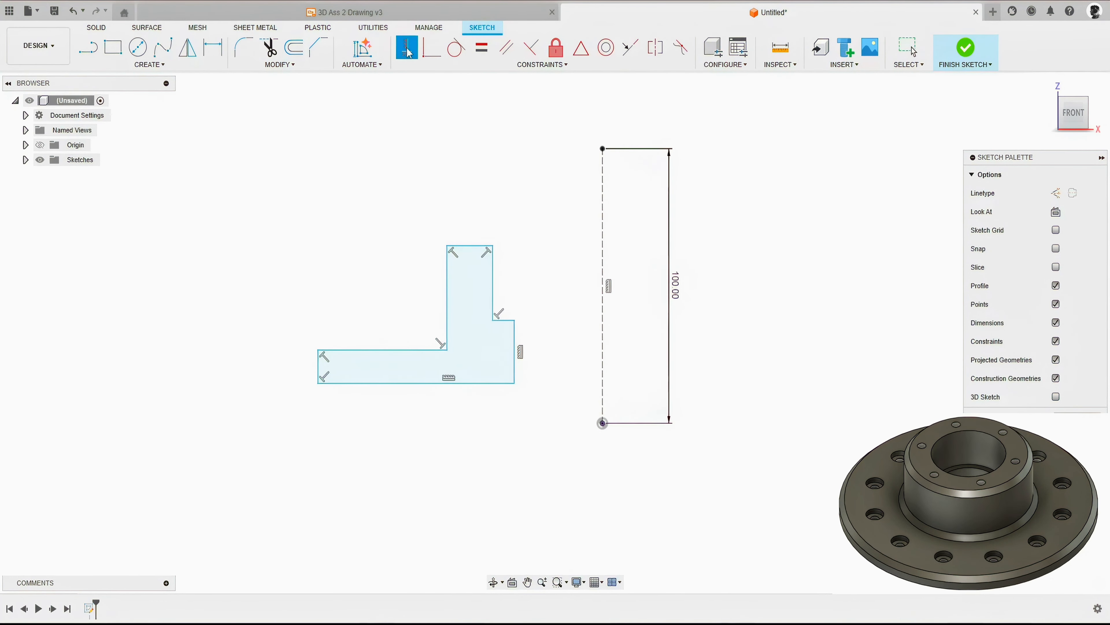
pyautogui.click(515, 383)
pyautogui.click(601, 424)
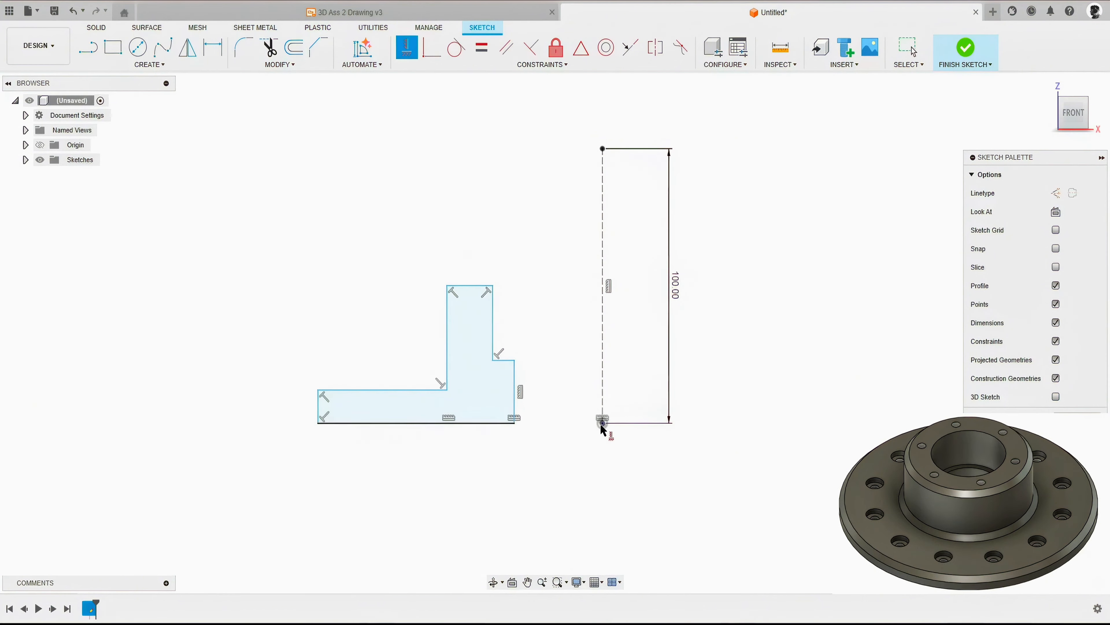
# Dimension the horizontal distance from the profile's lower inner corner to the origin as 25 mm
pyautogui.press('d')
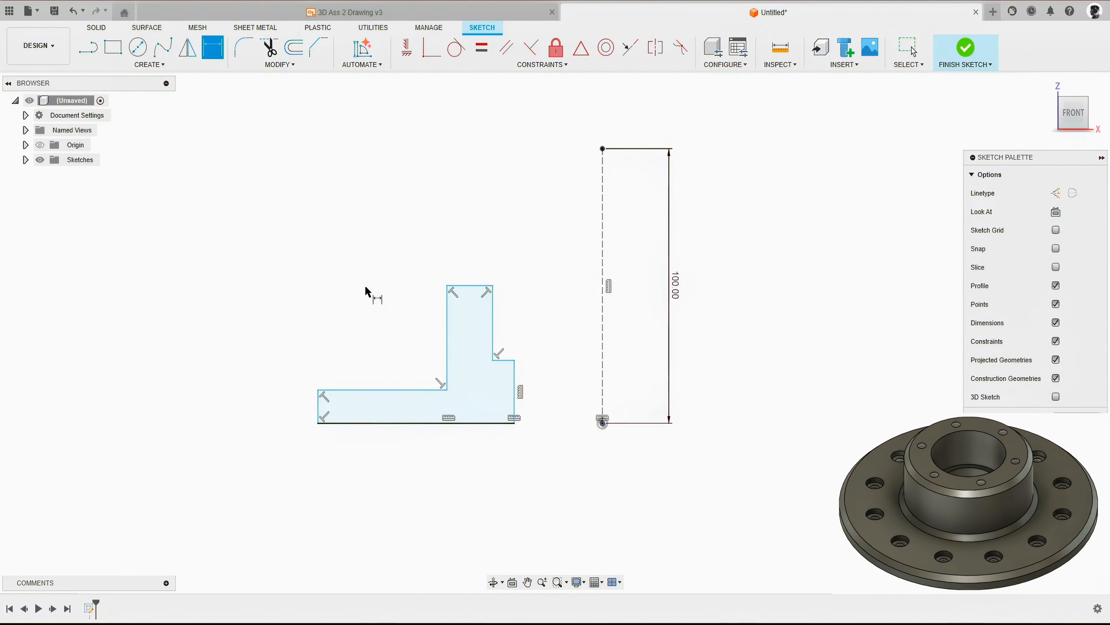
pyautogui.click(514, 423)
pyautogui.click(602, 423)
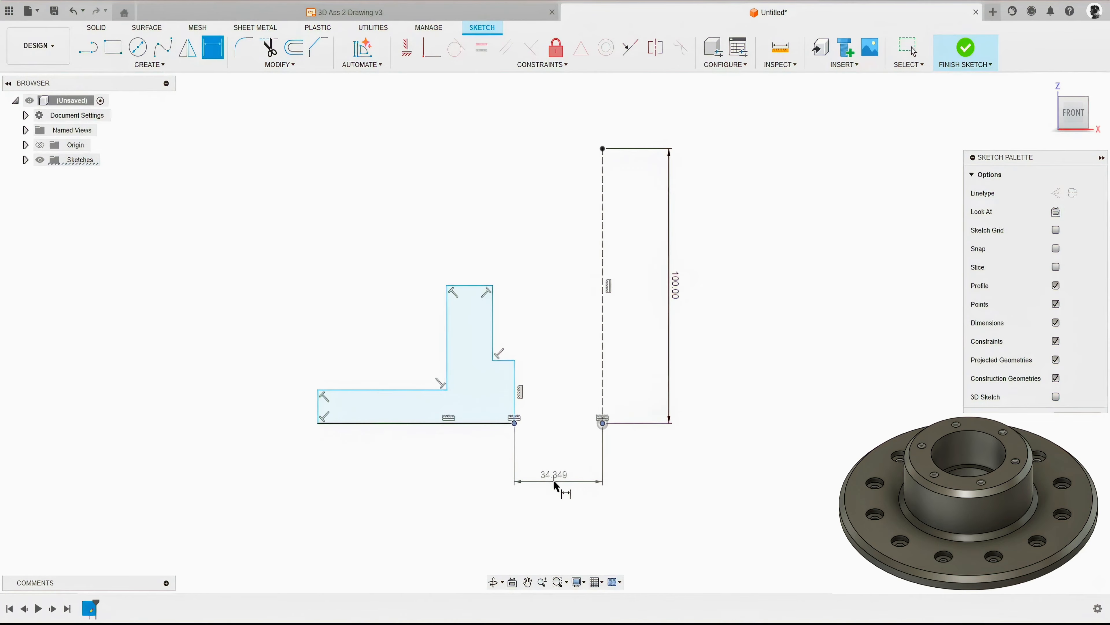
pyautogui.click(556, 481)
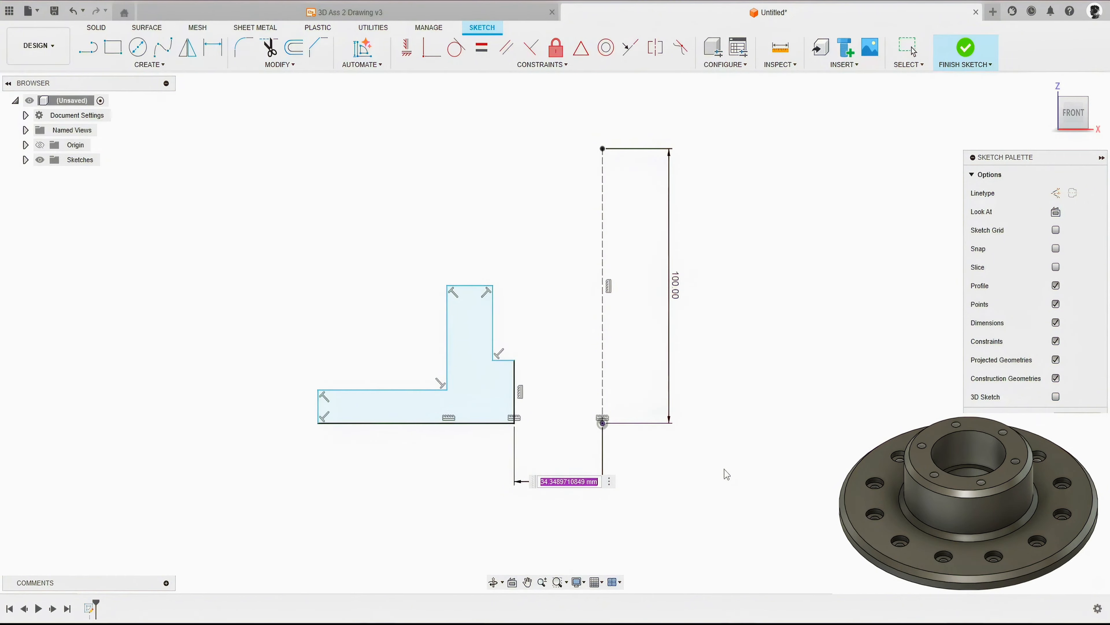
pyautogui.write('25')
pyautogui.press('Return')
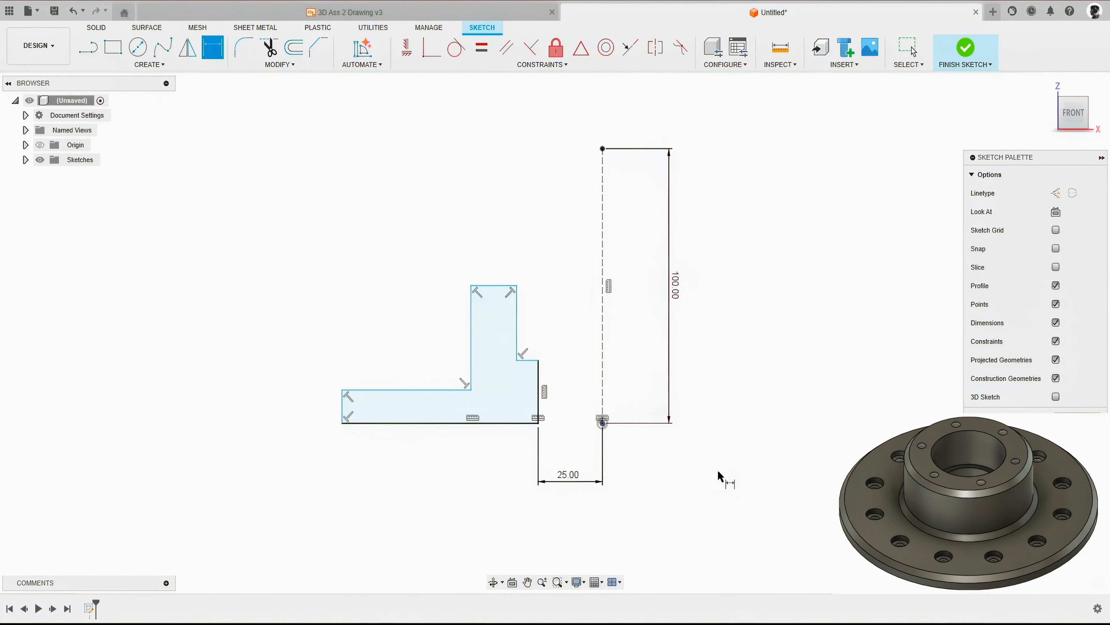
# Dimension the horizontal distance from the profile's lower outer corner to the origin as 100 mm
pyautogui.click(340, 423)
pyautogui.click(603, 423)
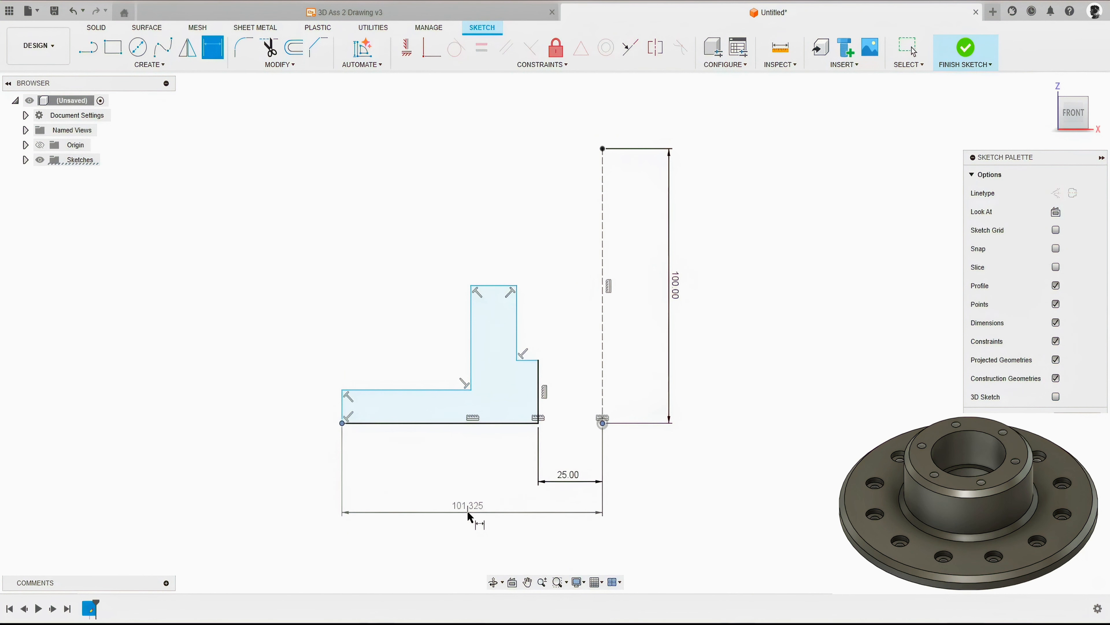
pyautogui.click(468, 510)
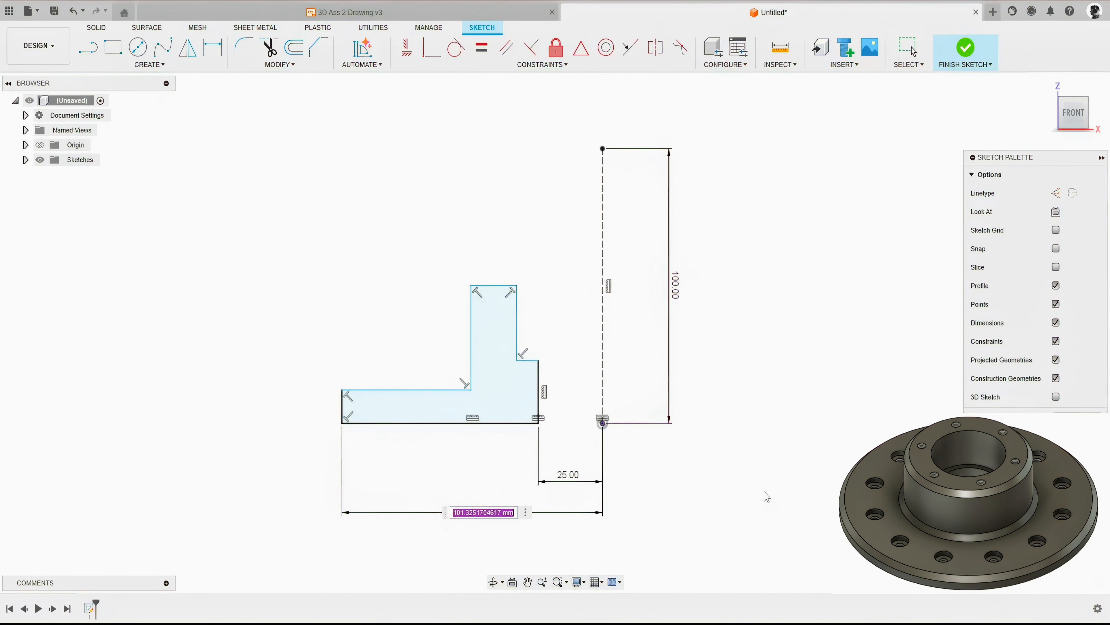
pyautogui.write('100')
pyautogui.press('Return')
# Dimension the flange's outer vertical edge to a thickness of 10 mm
pyautogui.scroll(2, 283, 466)
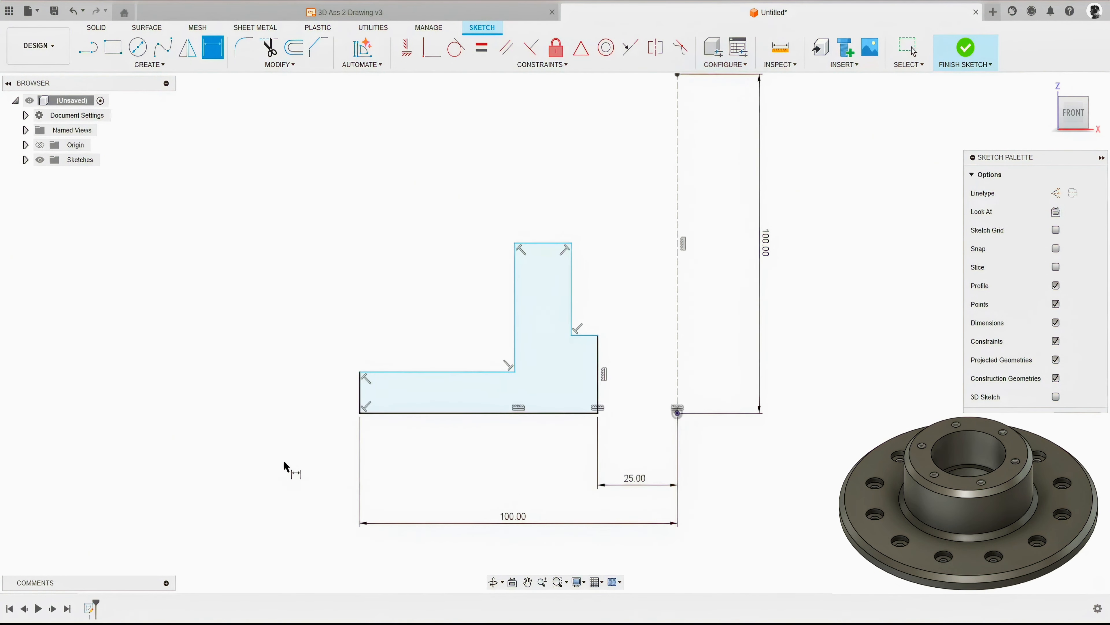
pyautogui.click(360, 391)
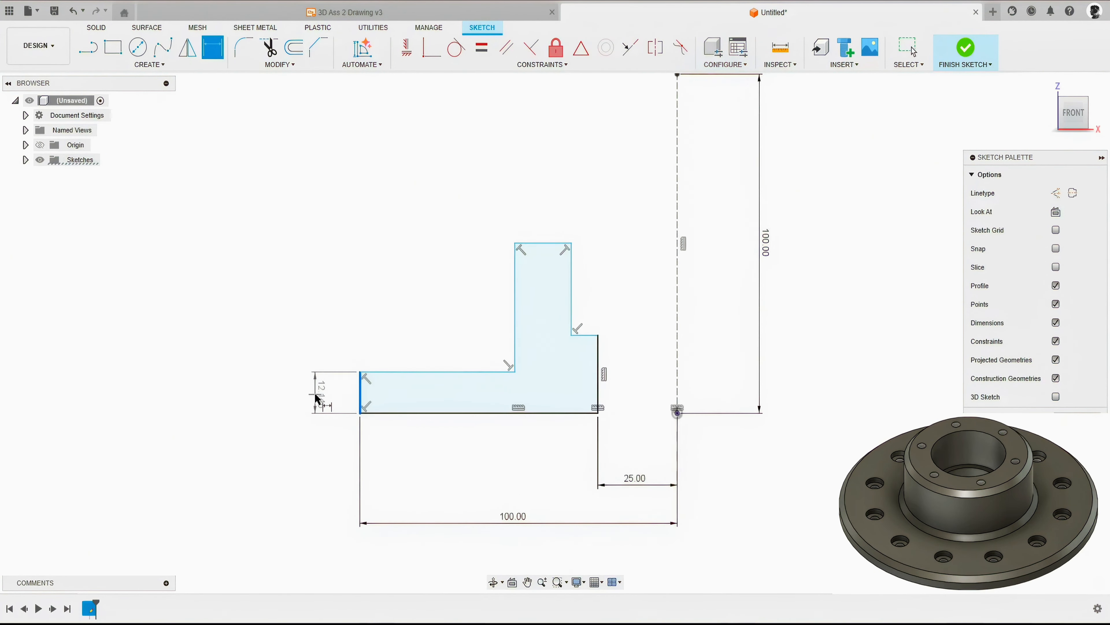
pyautogui.click(317, 386)
pyautogui.write('10')
pyautogui.press('Return')
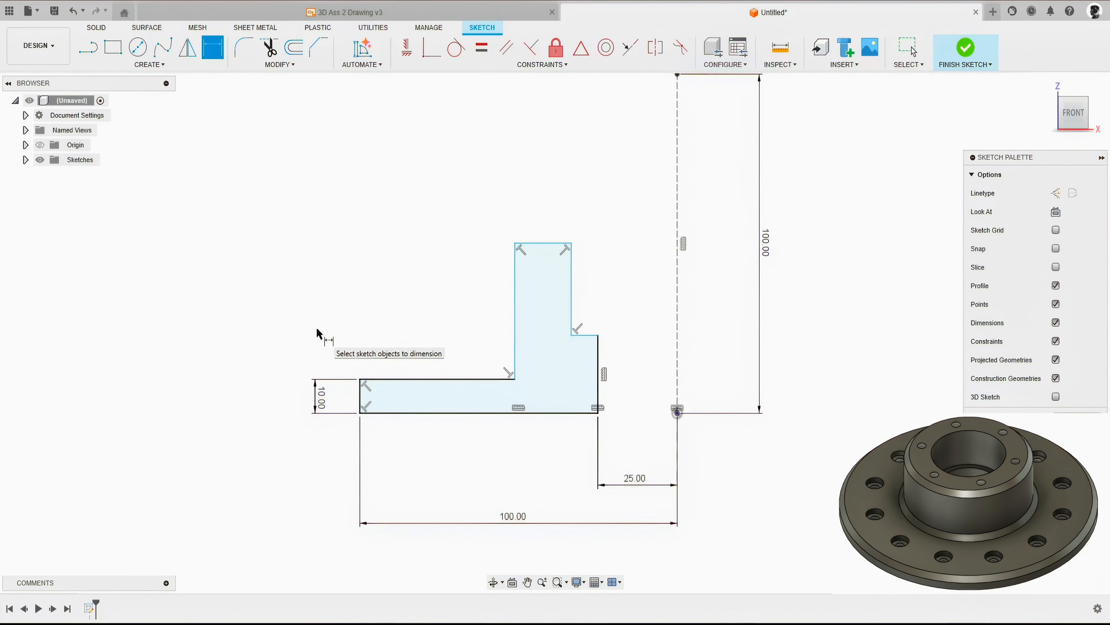
# Dimension the distance from the hub's outer vertical edge to the center axis as 50 mm
pyautogui.click(515, 285)
pyautogui.click(676, 400)
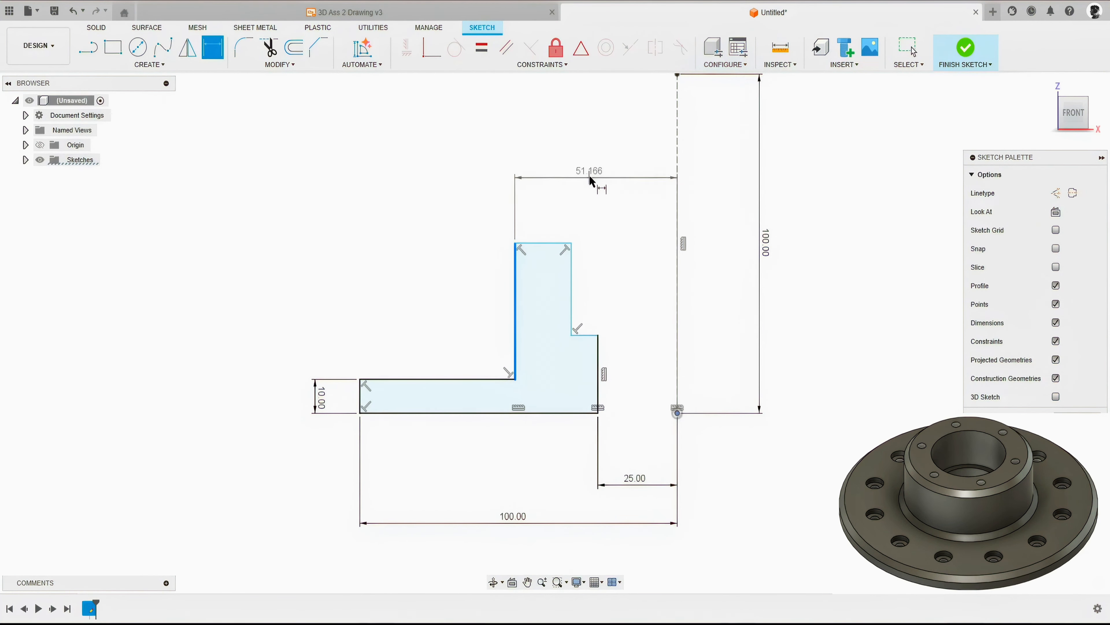
pyautogui.click(596, 171)
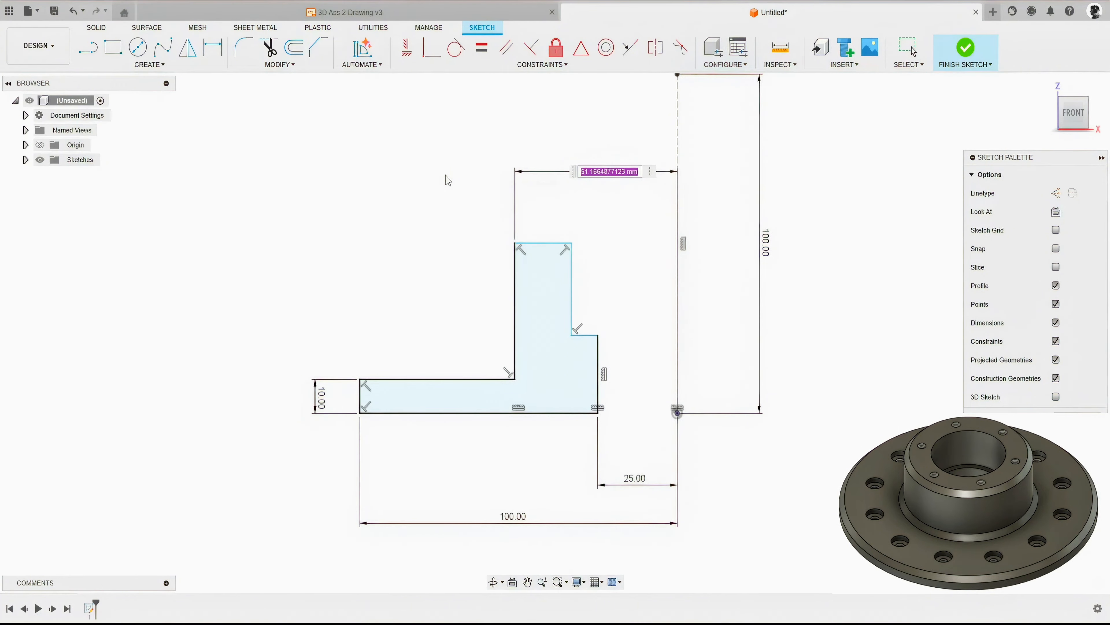
pyautogui.write('50')
pyautogui.press('Return')
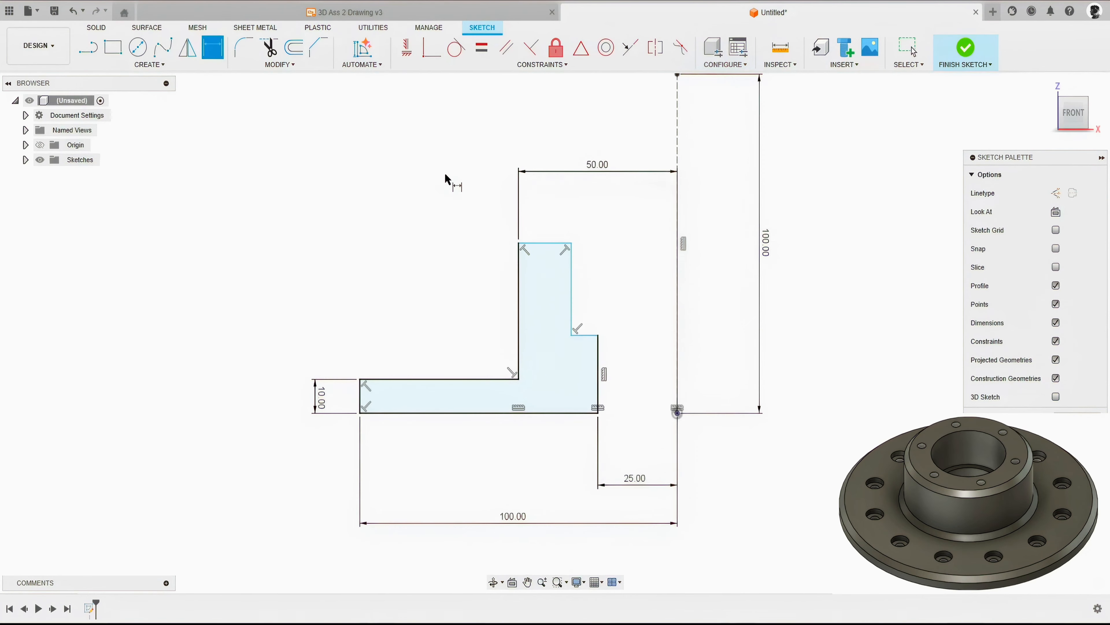
# Dimension the distance from the hub's upper inner vertical edge to the center axis as 29 mm
pyautogui.click(572, 273)
pyautogui.click(679, 411)
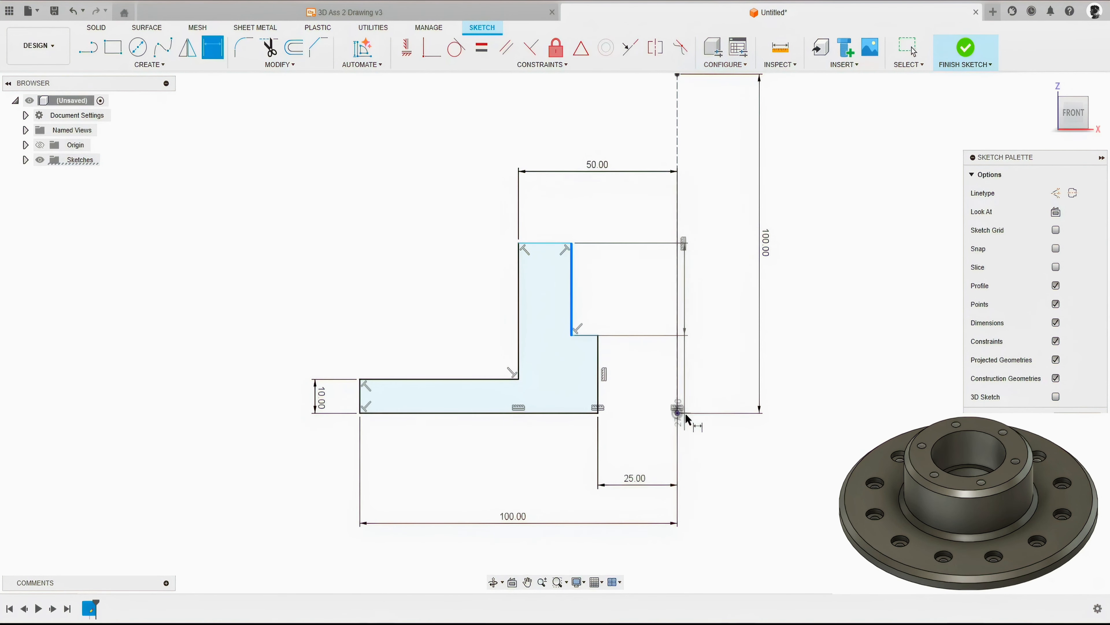
pyautogui.click(619, 205)
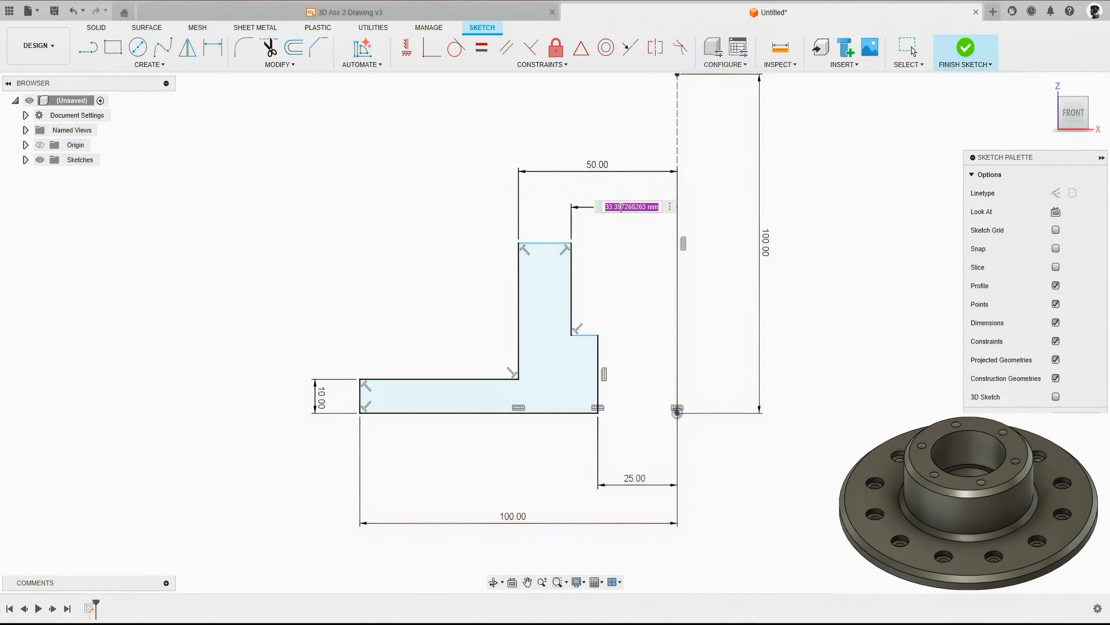
pyautogui.write('29')
pyautogui.press('Return')
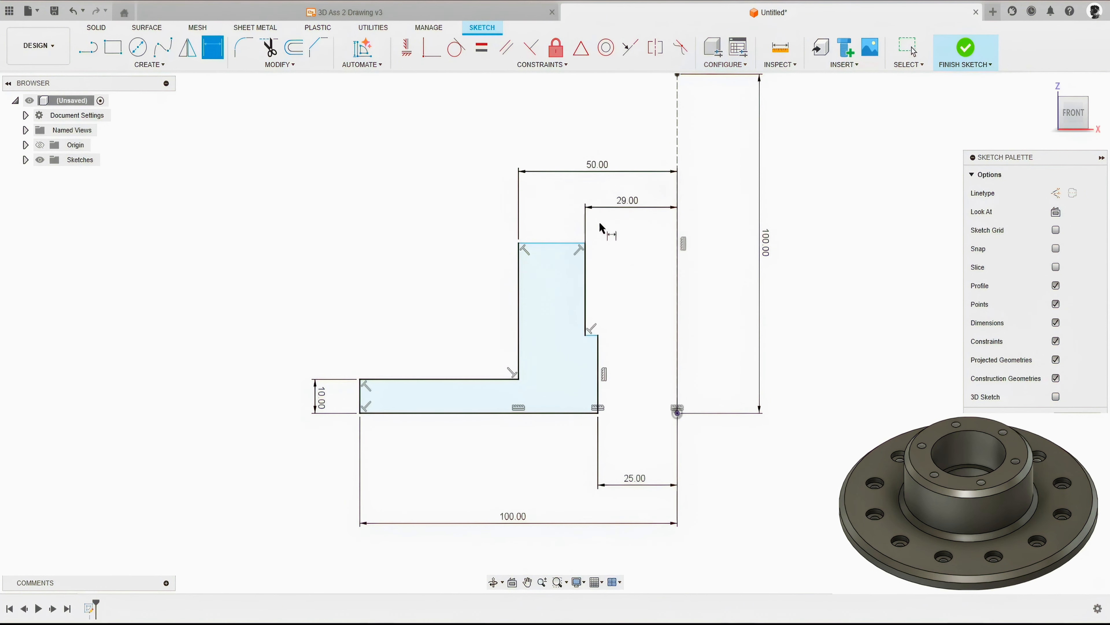
# Dimension the height of the hub's outer vertical edge above the flange as 40 mm
pyautogui.click(519, 278)
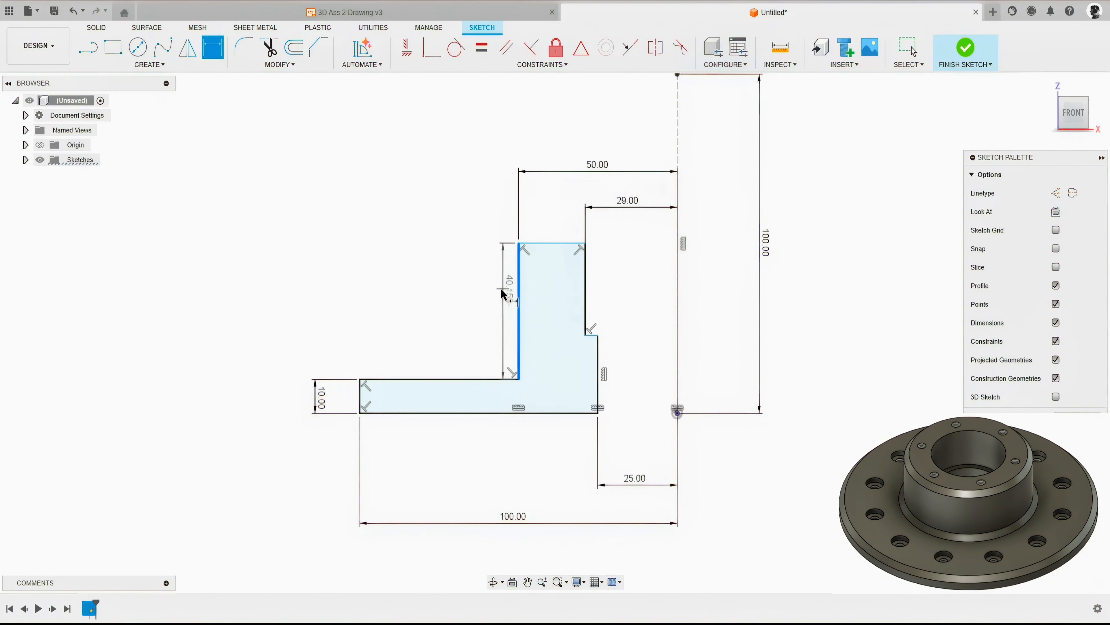
pyautogui.click(473, 303)
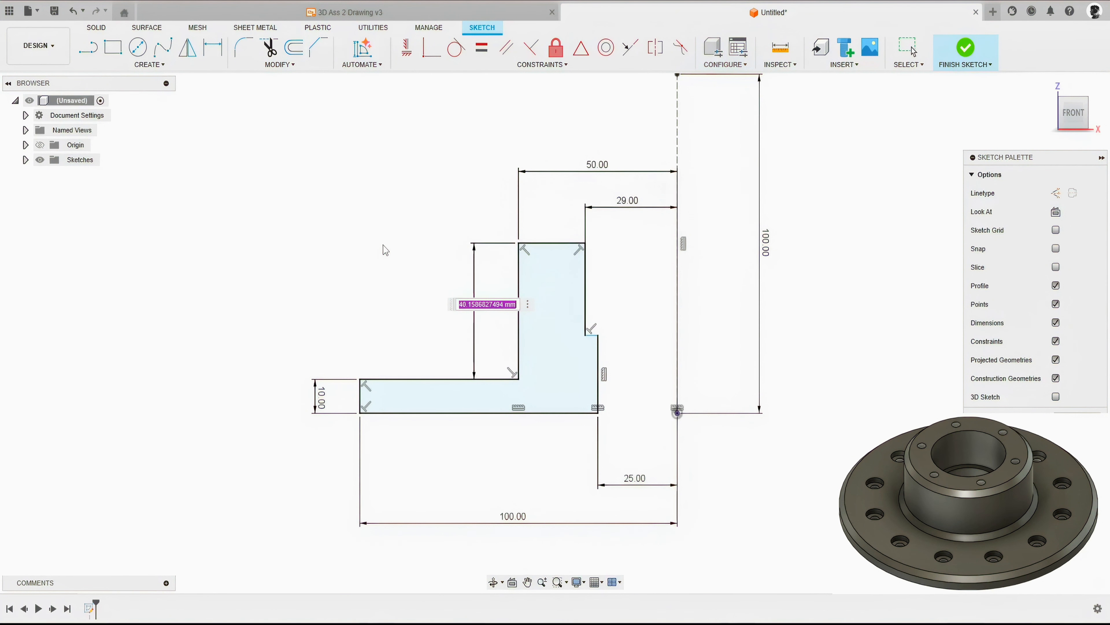
pyautogui.write('40')
pyautogui.press('Return')
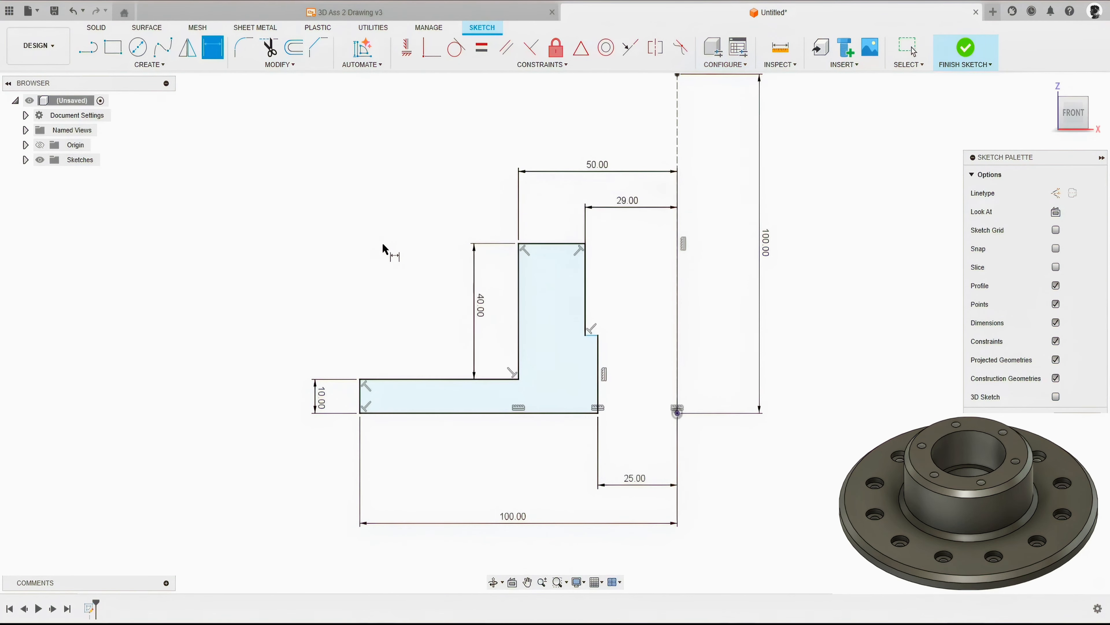
# Dimension the hub's upper inner vertical edge to 30 mm and finish the cross-section sketch
pyautogui.click(586, 292)
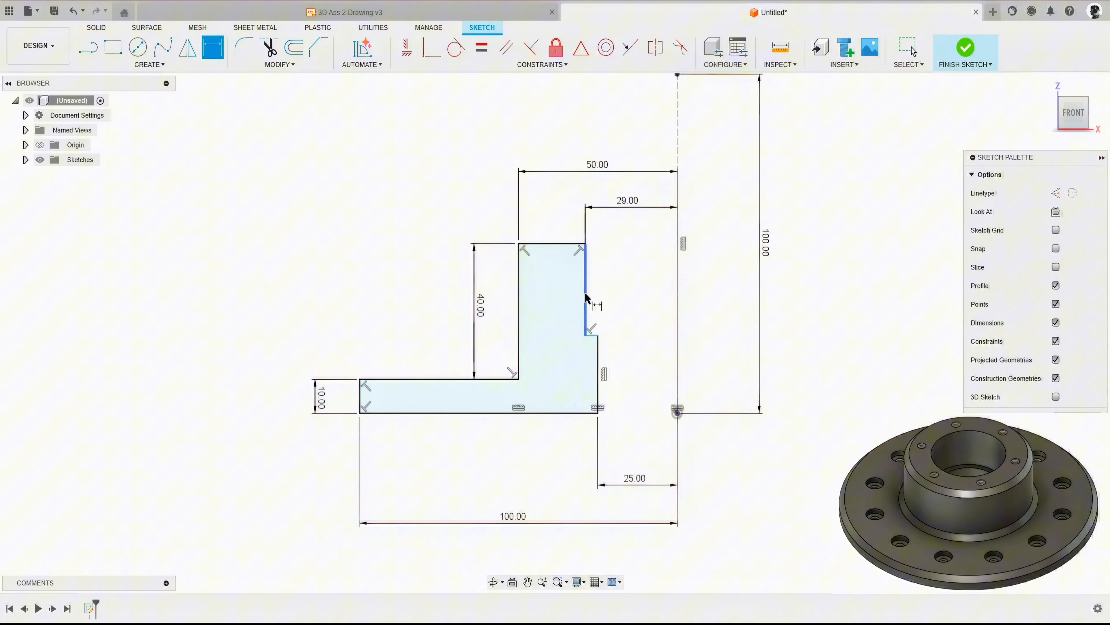
pyautogui.click(565, 288)
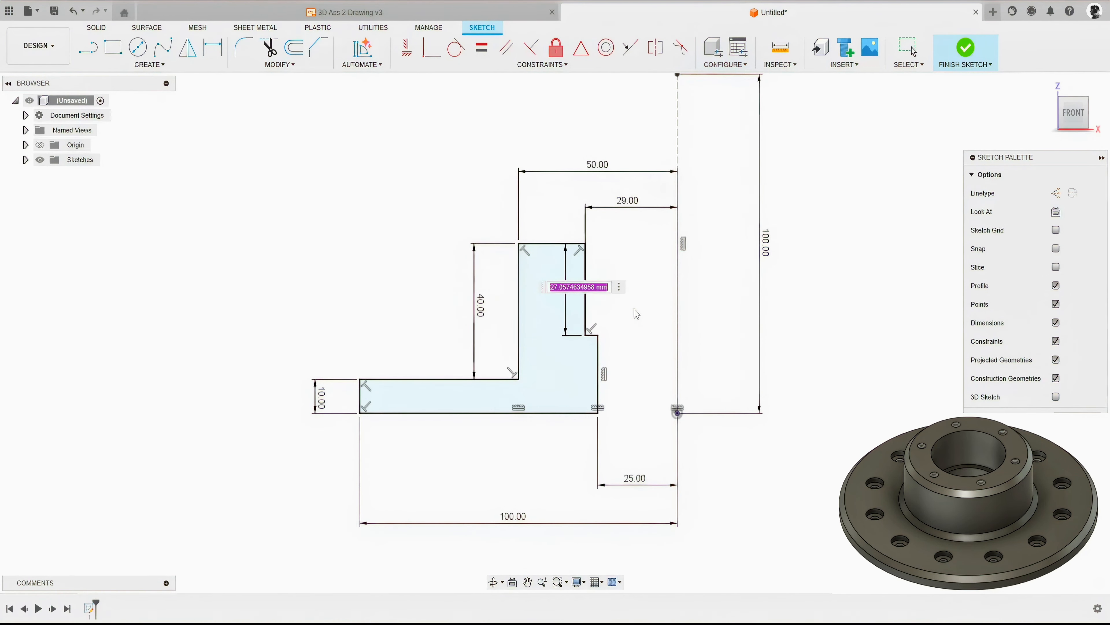
pyautogui.write('30')
pyautogui.press('Return')
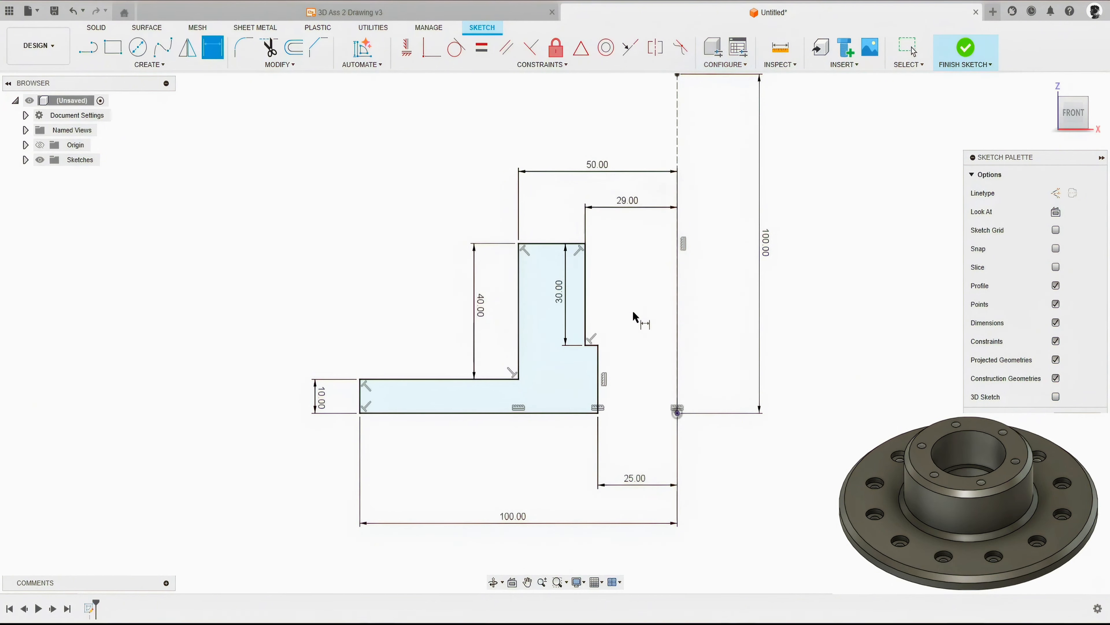
pyautogui.click(26, 160)
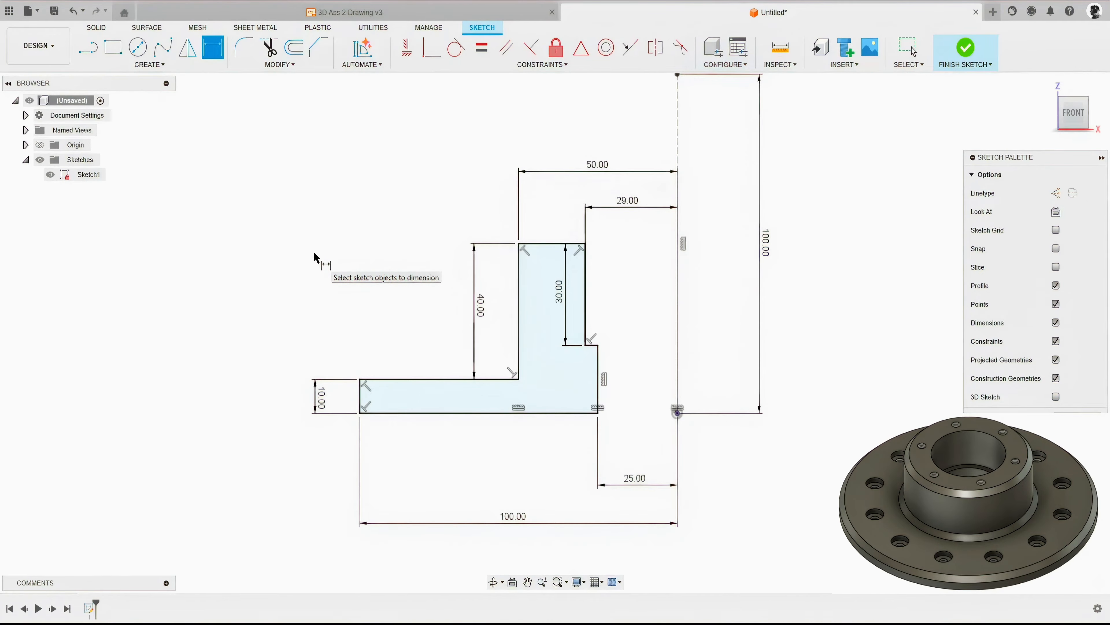
pyautogui.click(966, 53)
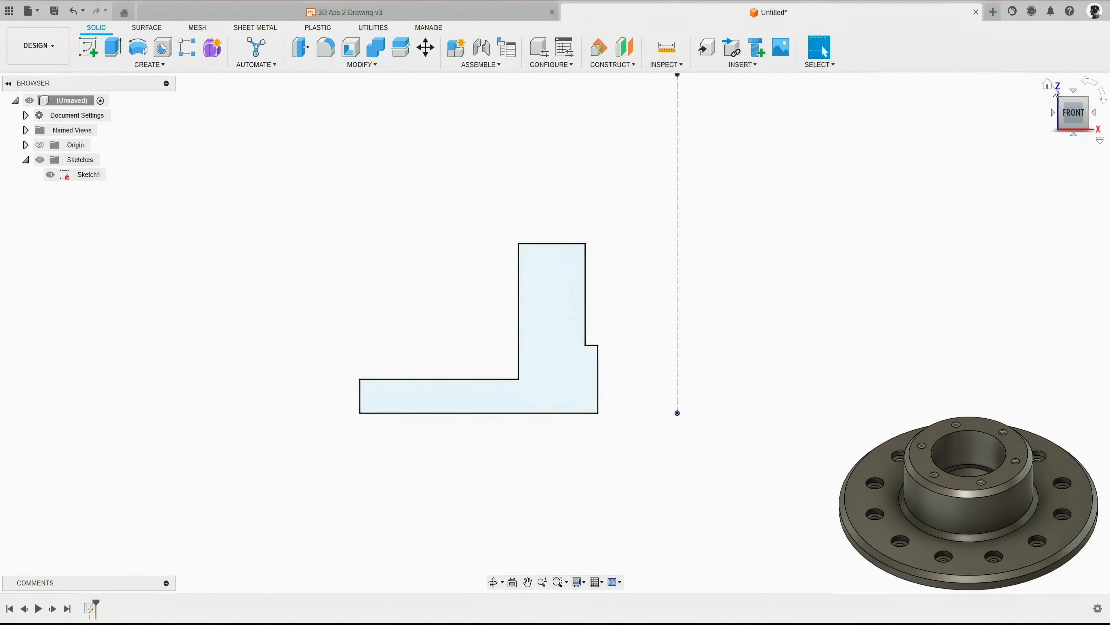
# Revolve the cross-section profile 360 degrees about the vertical construction axis as a new body
pyautogui.click(1046, 85)
pyautogui.click(138, 47)
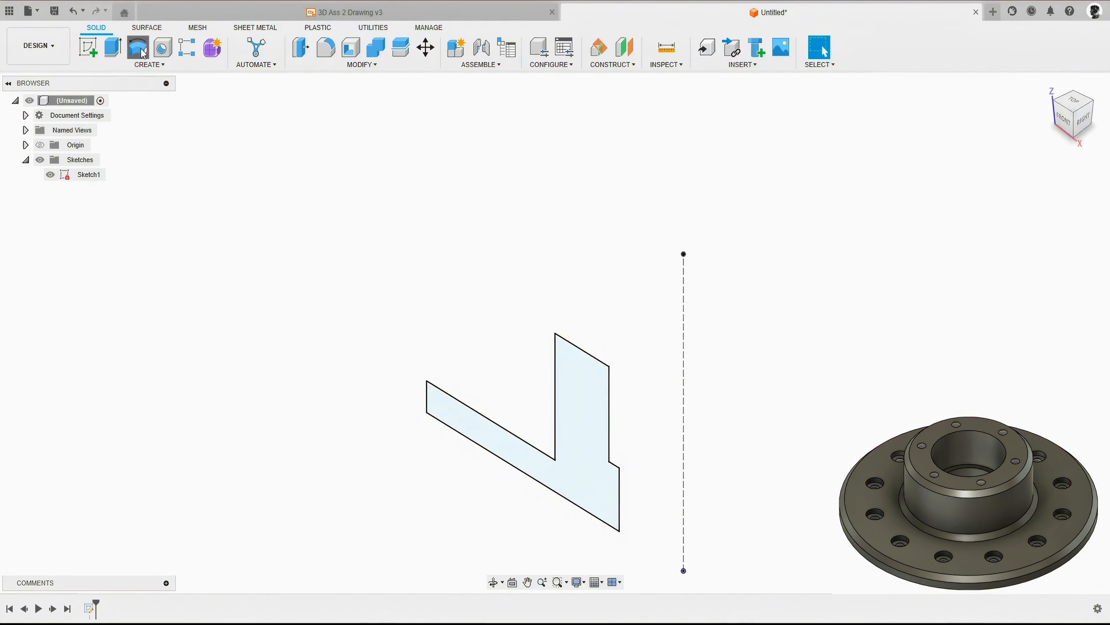
pyautogui.moveTo(633, 241); pyautogui.dragTo(609, 209, button='middle')
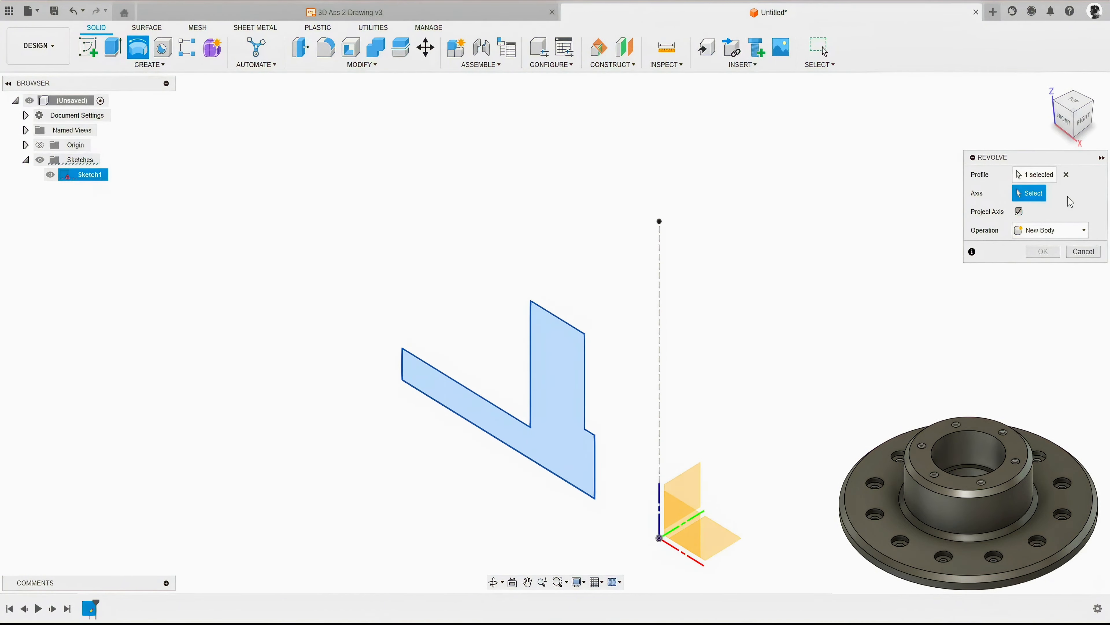
pyautogui.moveTo(1048, 158); pyautogui.dragTo(852, 191)
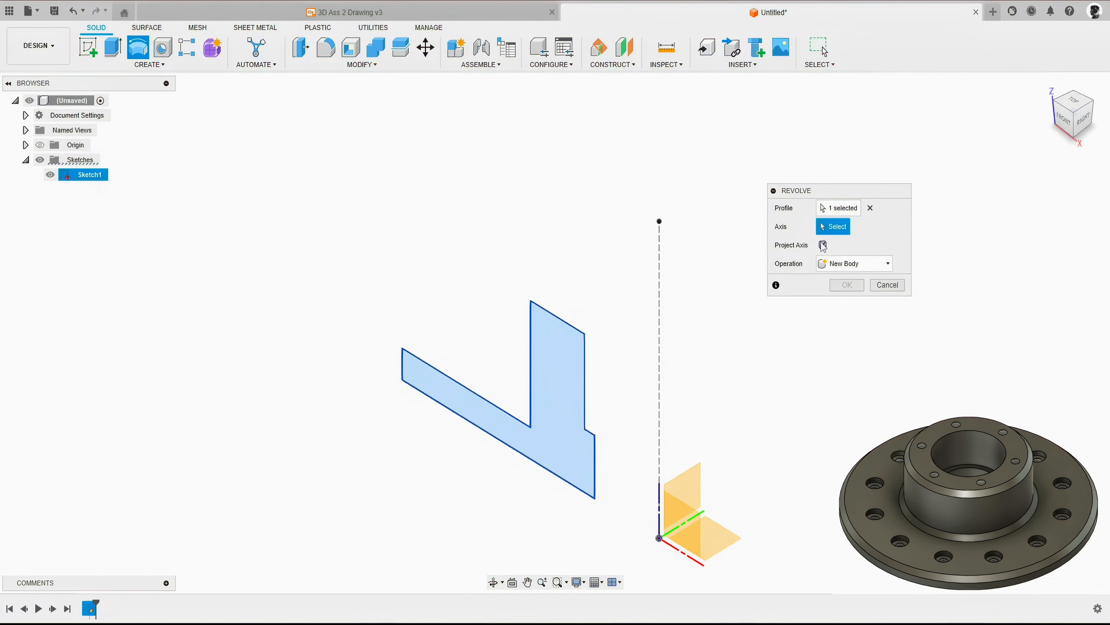
pyautogui.click(659, 326)
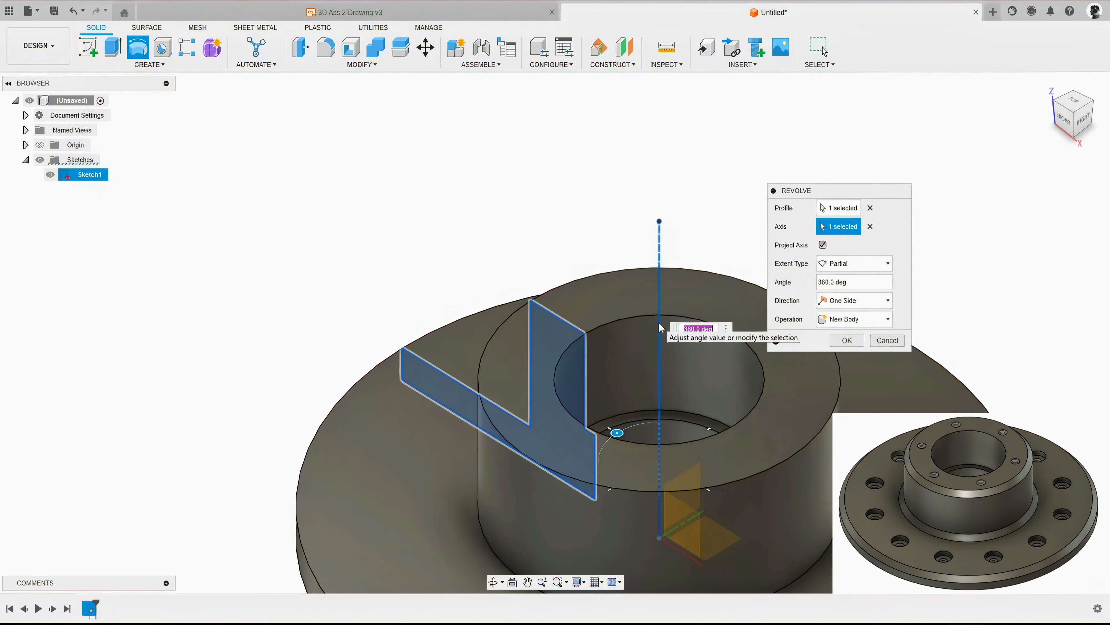
pyautogui.scroll(-3, 551, 240)
pyautogui.keyDown('shift'); pyautogui.moveTo(551, 240); pyautogui.dragTo(590, 337, button='middle'); pyautogui.keyUp('shift')
pyautogui.click(846, 341)
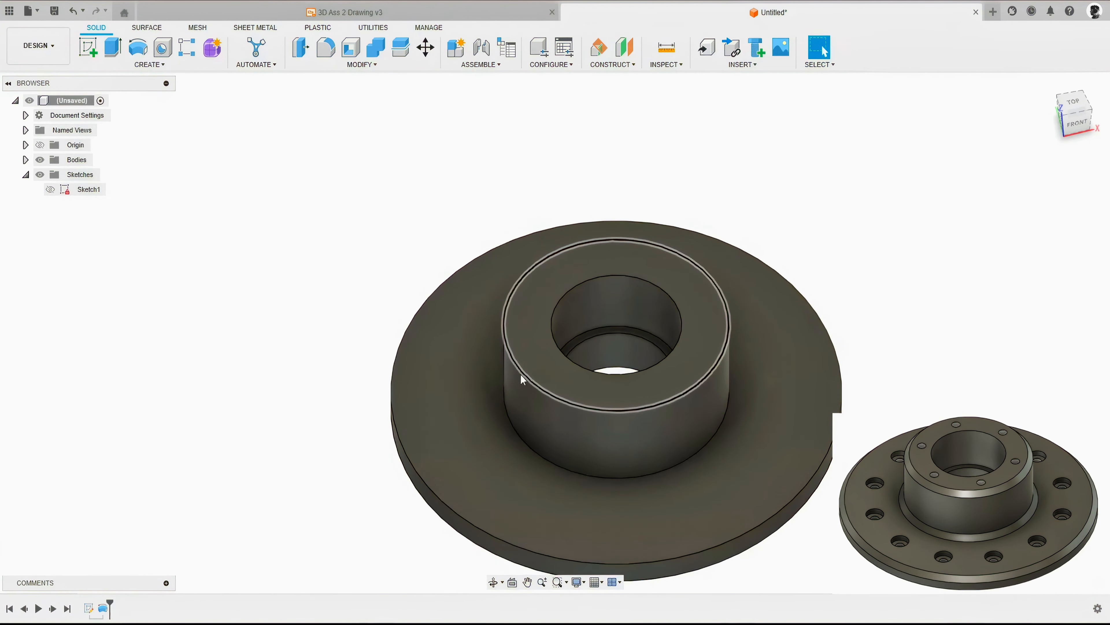
# Chamfer the flange's upper outer edge, the edge where hub meets flange, and the hub's top outer edge with an equal distance of 4 mm
pyautogui.moveTo(369, 263); pyautogui.dragTo(359, 207, button='middle')
pyautogui.click(362, 64)
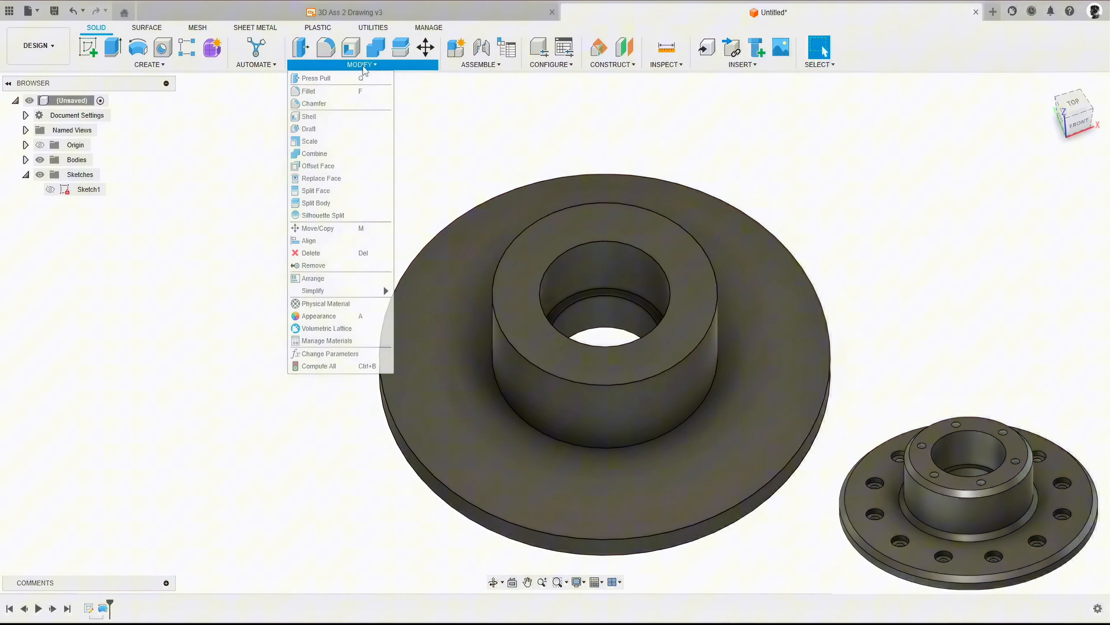
pyautogui.click(329, 107)
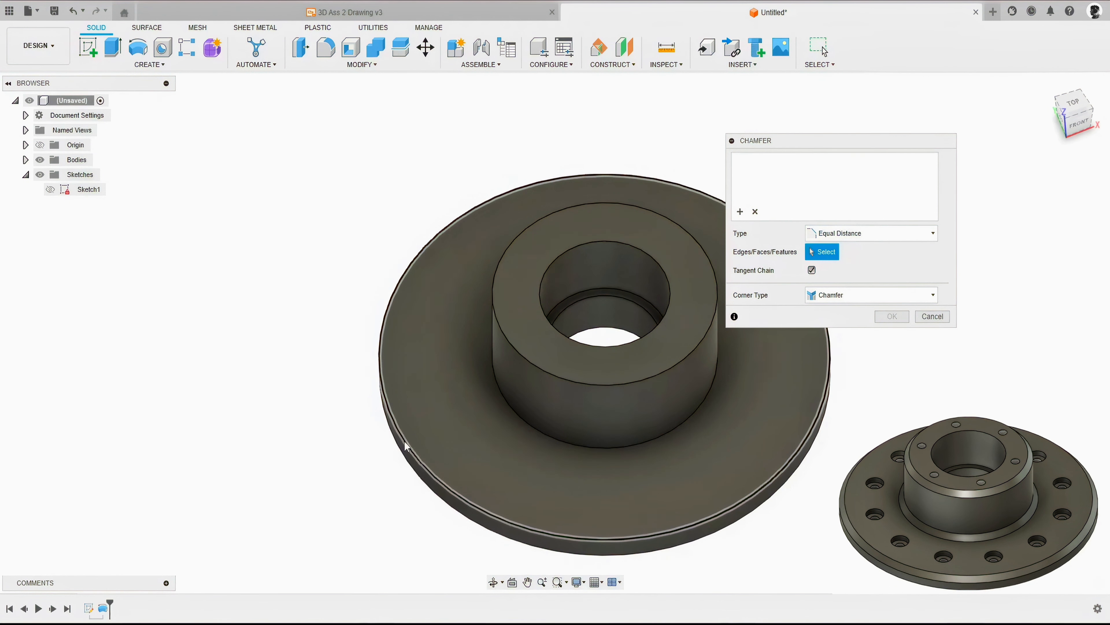
pyautogui.click(404, 440)
pyautogui.click(501, 411)
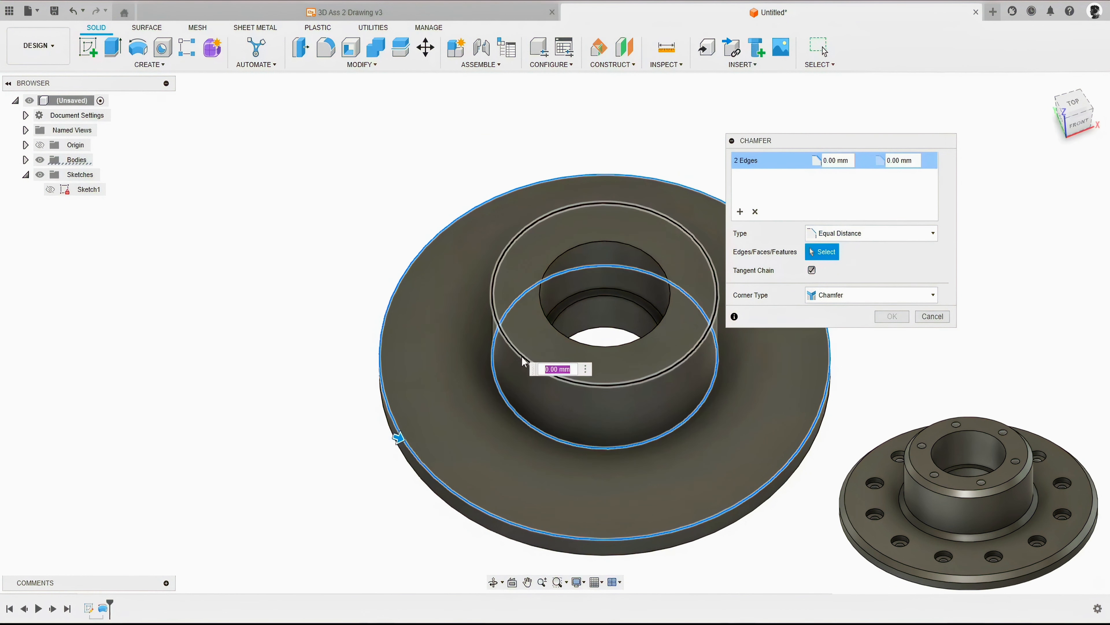
pyautogui.click(522, 356)
pyautogui.click(833, 160)
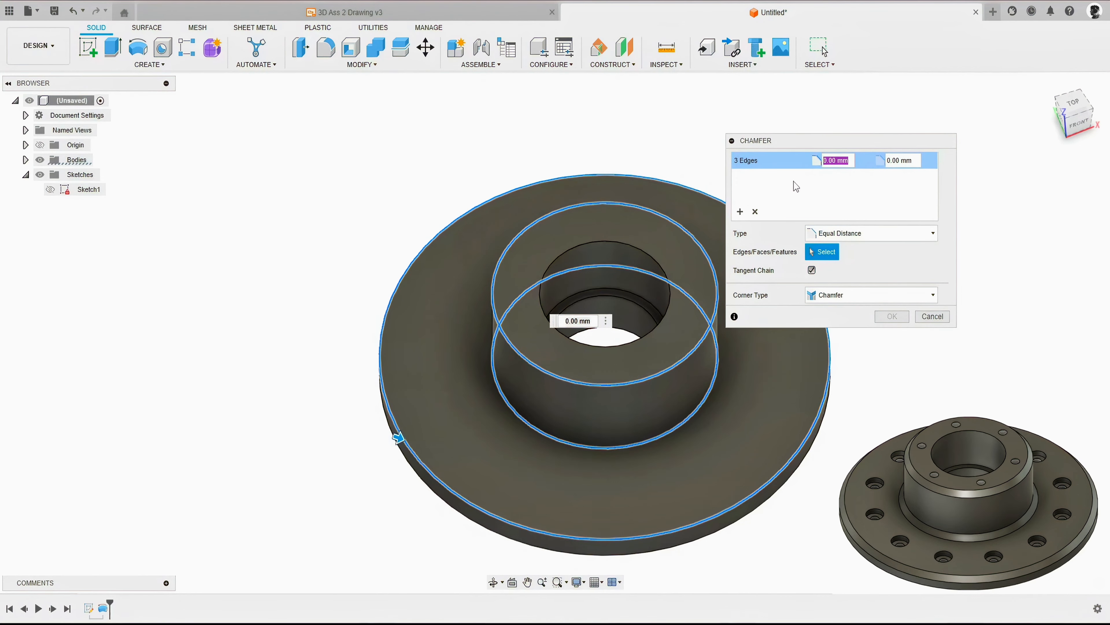
pyautogui.write('4')
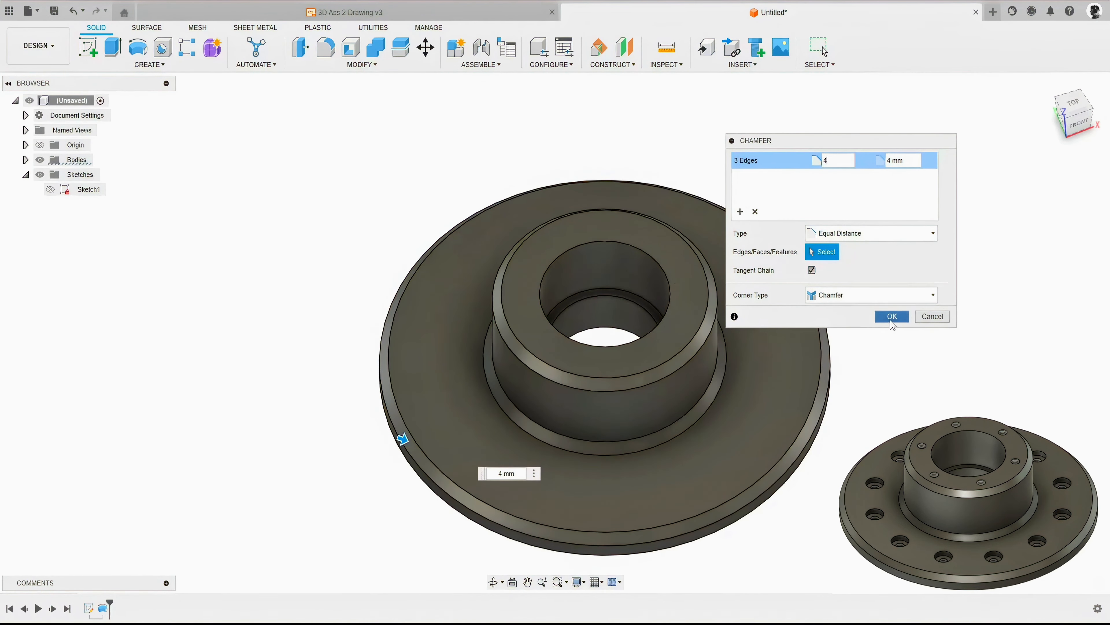
pyautogui.click(892, 319)
# Sketch a 150 mm diameter construction circle centred on the origin on the flange's upper face, and reposition its diameter dimension diagonally
pyautogui.keyDown('shift'); pyautogui.moveTo(871, 333); pyautogui.dragTo(897, 325, button='middle'); pyautogui.keyUp('shift')
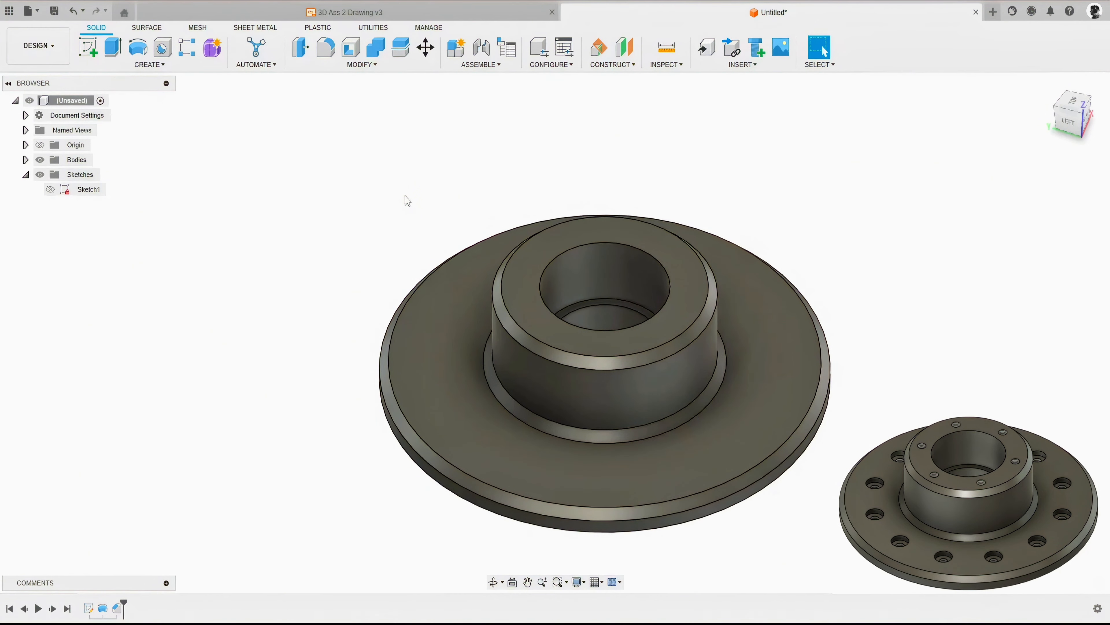
pyautogui.press('c')
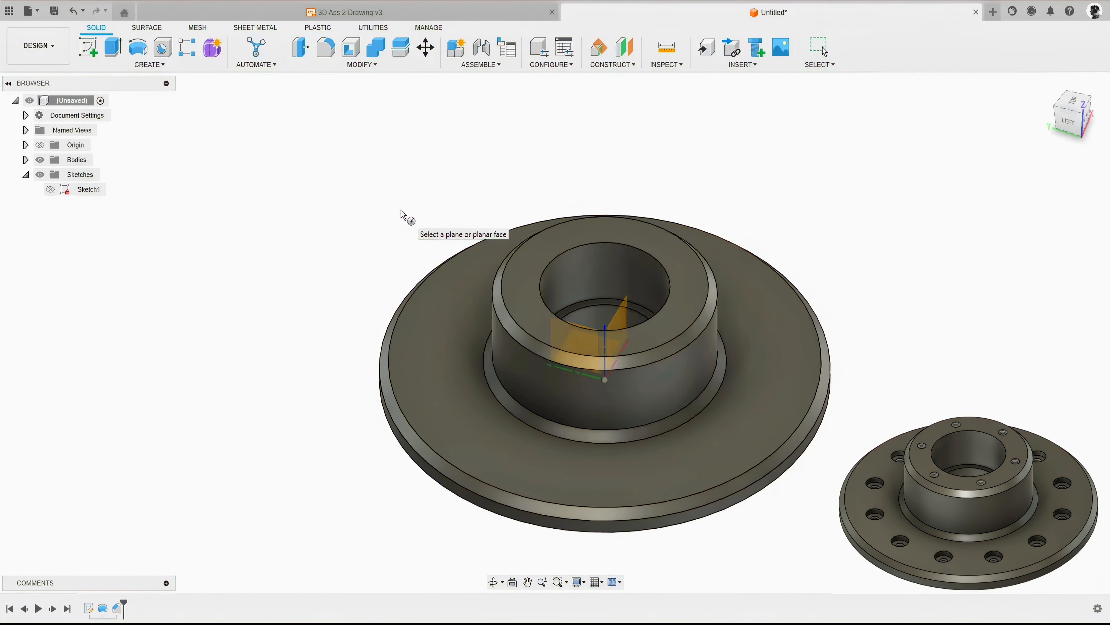
pyautogui.click(454, 290)
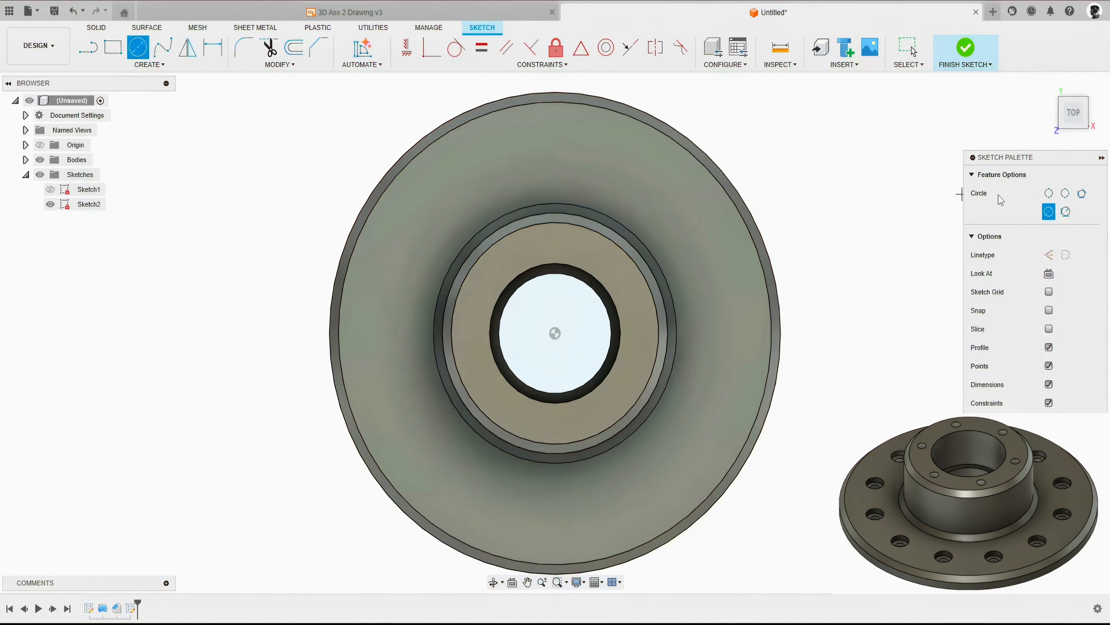
pyautogui.click(1049, 254)
pyautogui.click(555, 333)
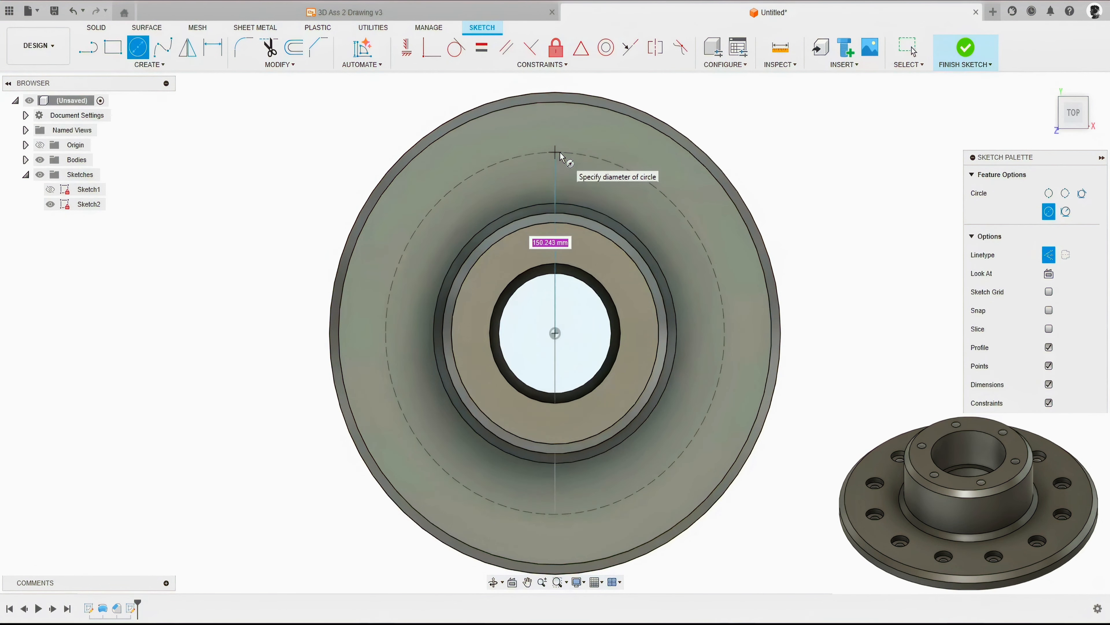
pyautogui.write('150')
pyautogui.press('Return')
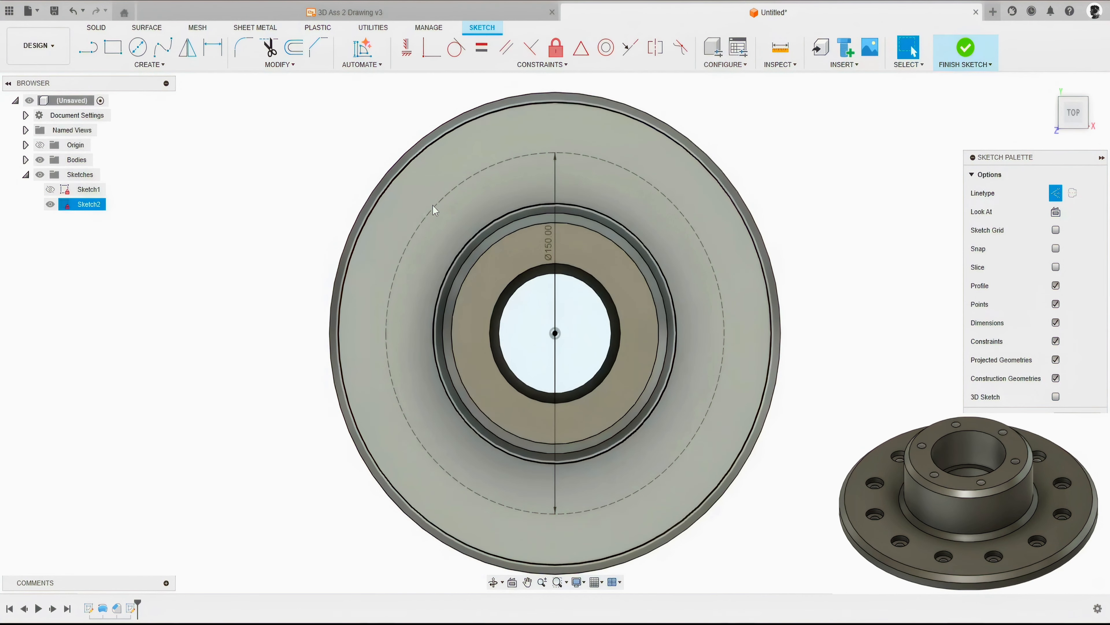
pyautogui.moveTo(553, 246)
pyautogui.mouseDown()
pyautogui.moveTo(559, 233)
pyautogui.moveTo(634, 250)
pyautogui.mouseUp()
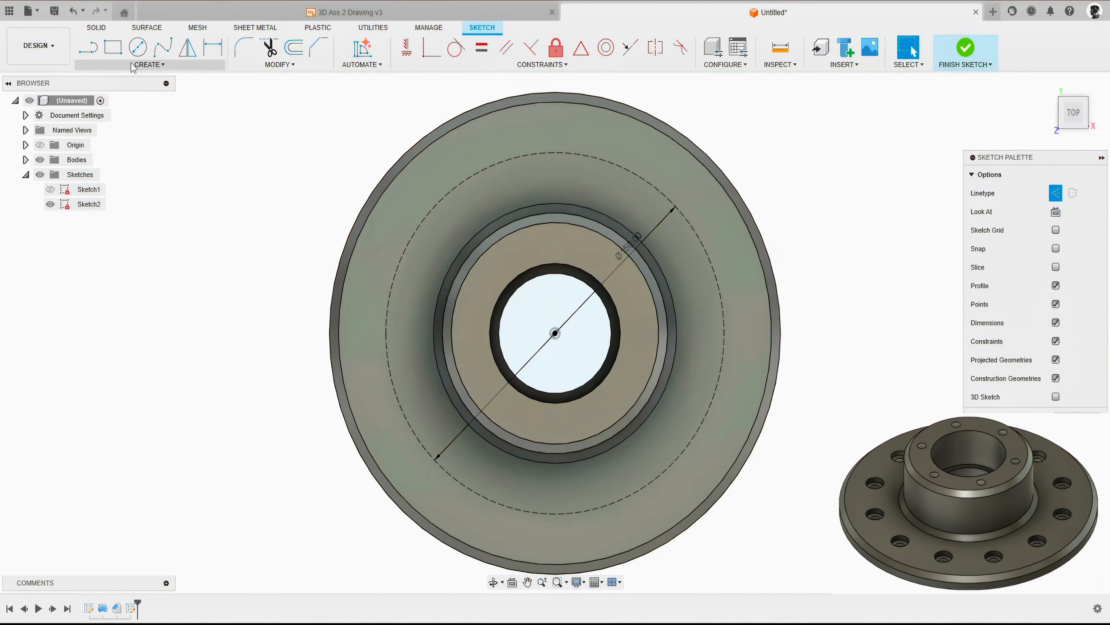
# Place a sketch point on the construction circle and constrain it vertically above the circle's center
pyautogui.click(148, 65)
pyautogui.click(188, 189)
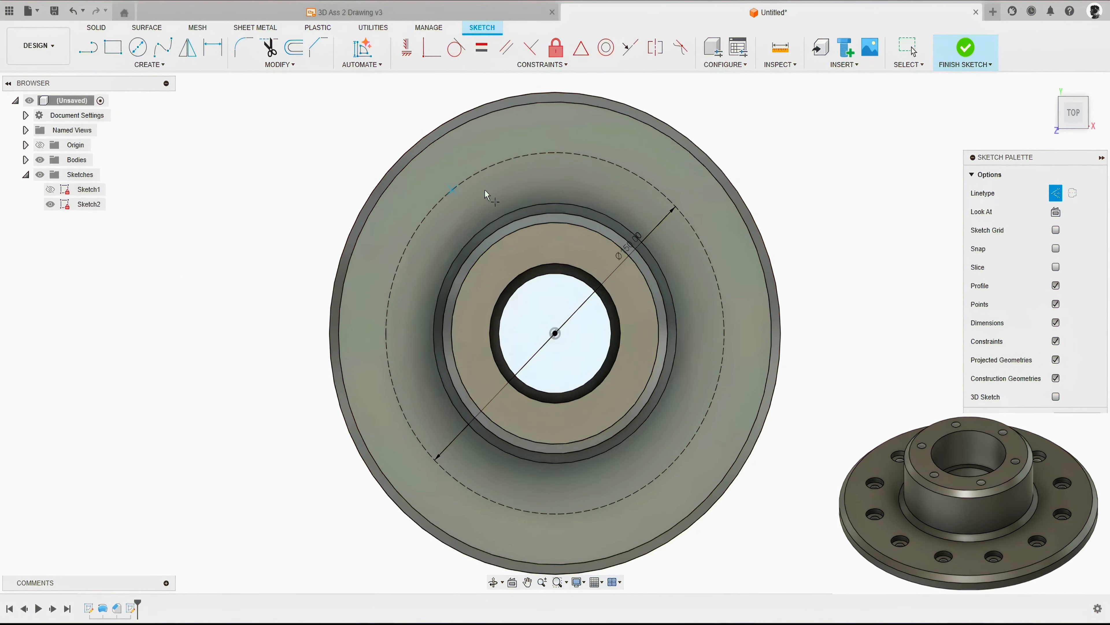
pyautogui.click(510, 159)
pyautogui.click(410, 51)
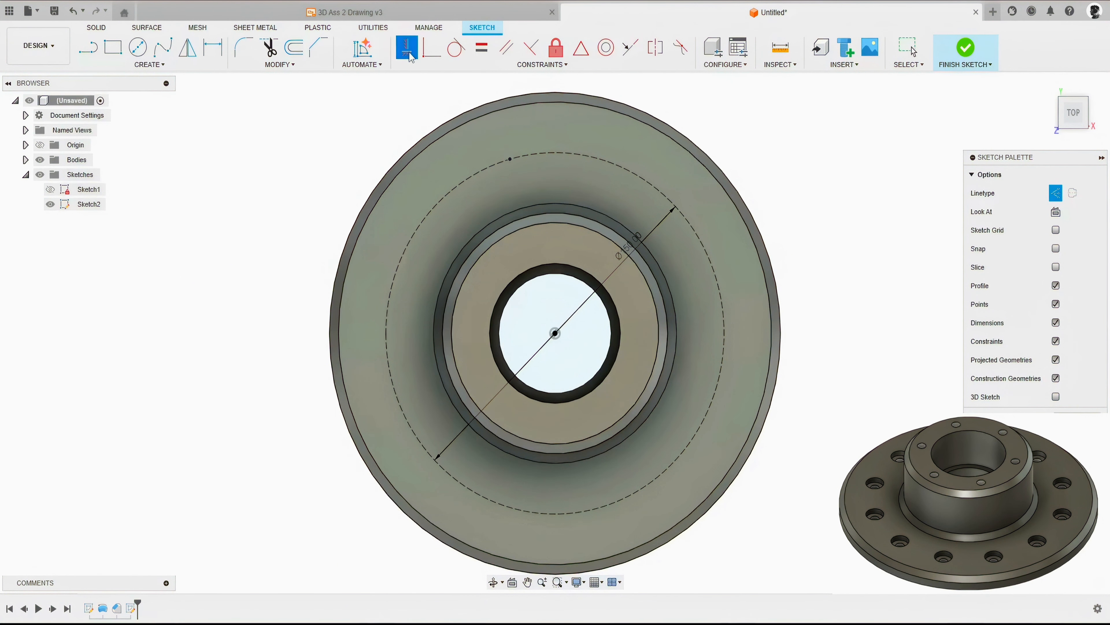
pyautogui.click(511, 160)
pyautogui.click(554, 333)
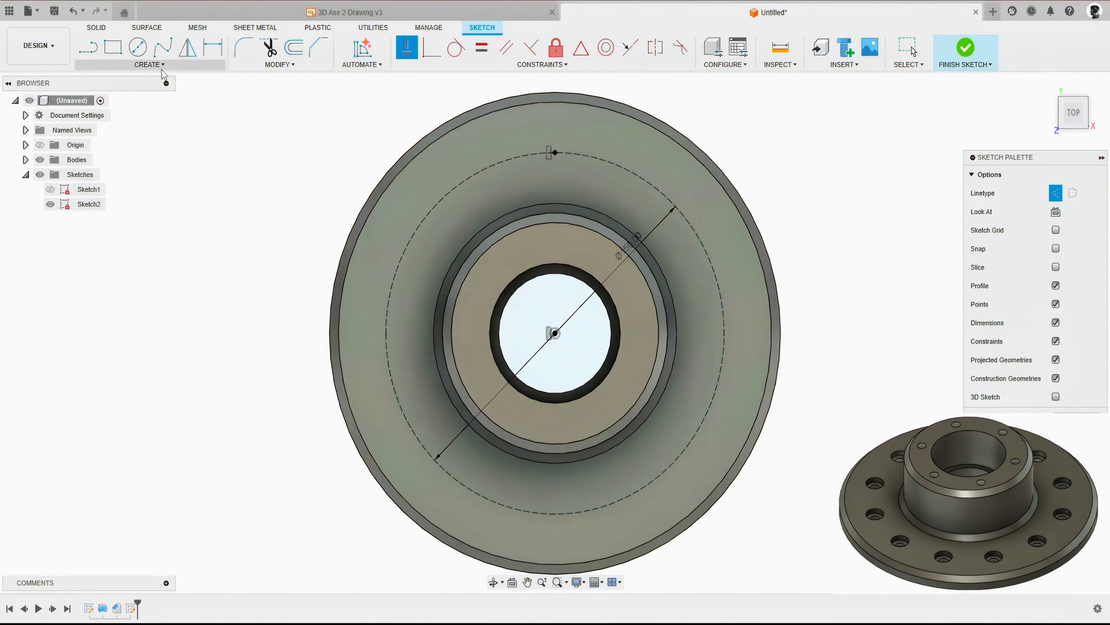
# Create a full circular pattern of 12 sketch points around the circle's center and finish the sketch
pyautogui.click(153, 65)
pyautogui.click(125, 228)
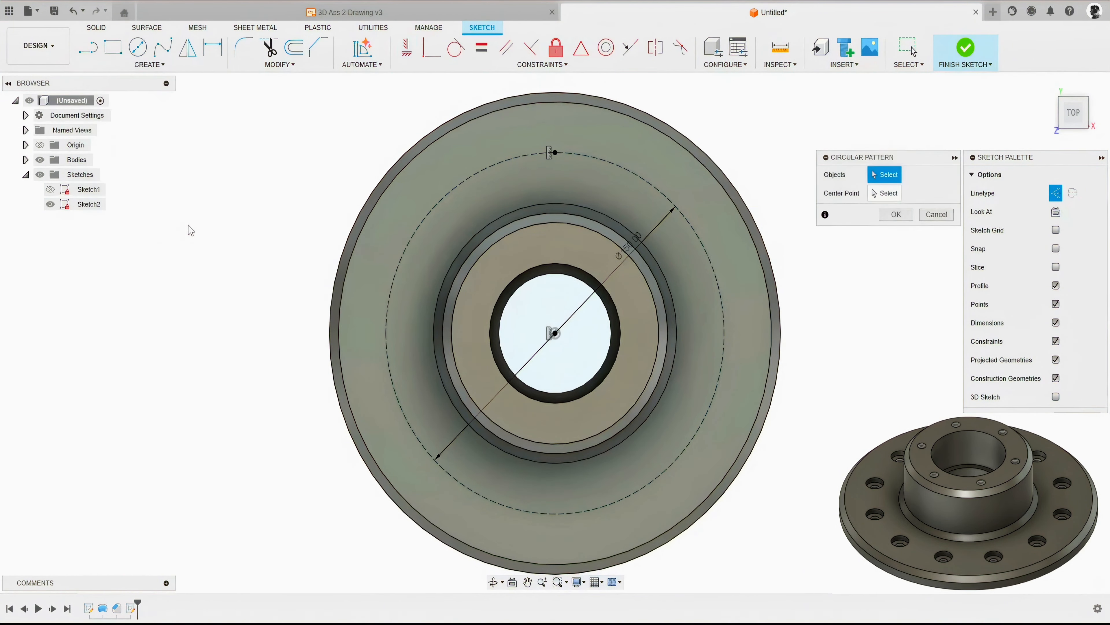
pyautogui.click(555, 152)
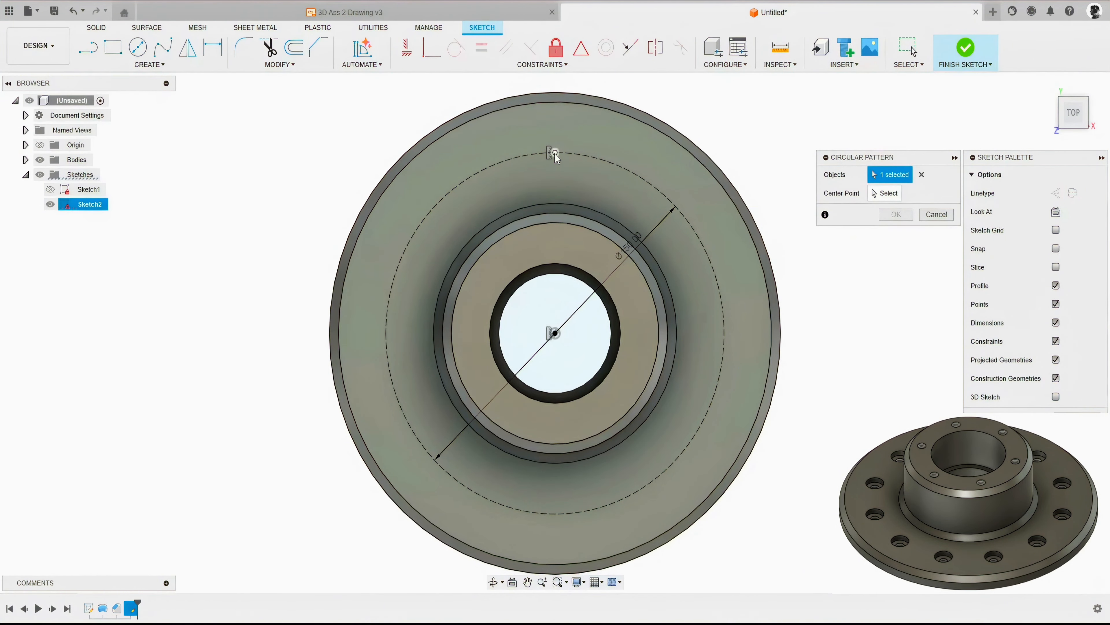
pyautogui.click(886, 193)
pyautogui.click(554, 333)
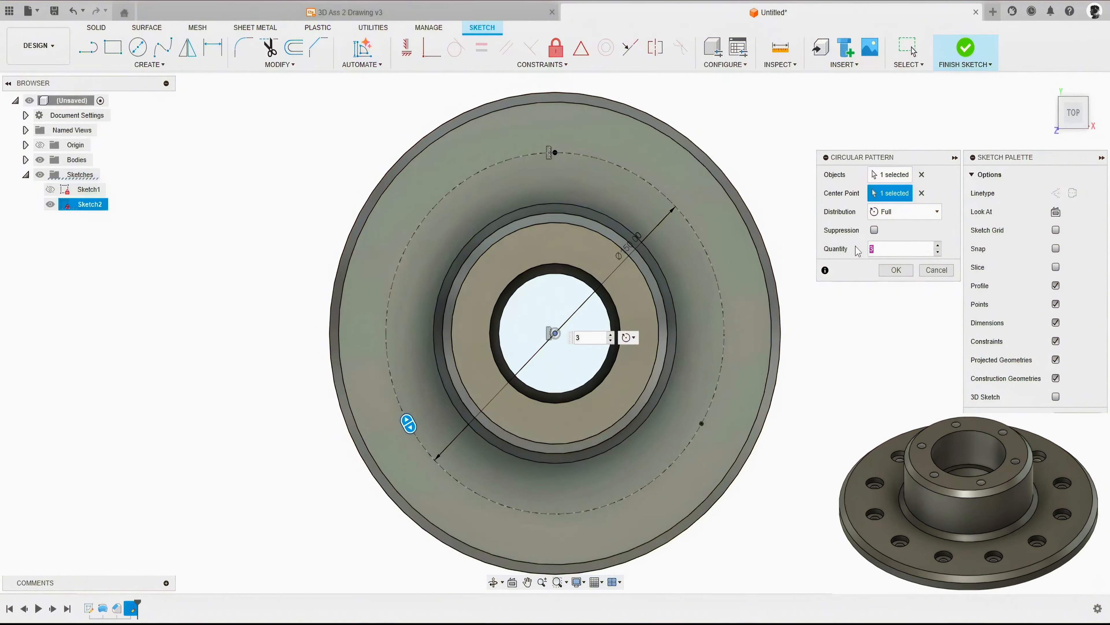
pyautogui.click(888, 272)
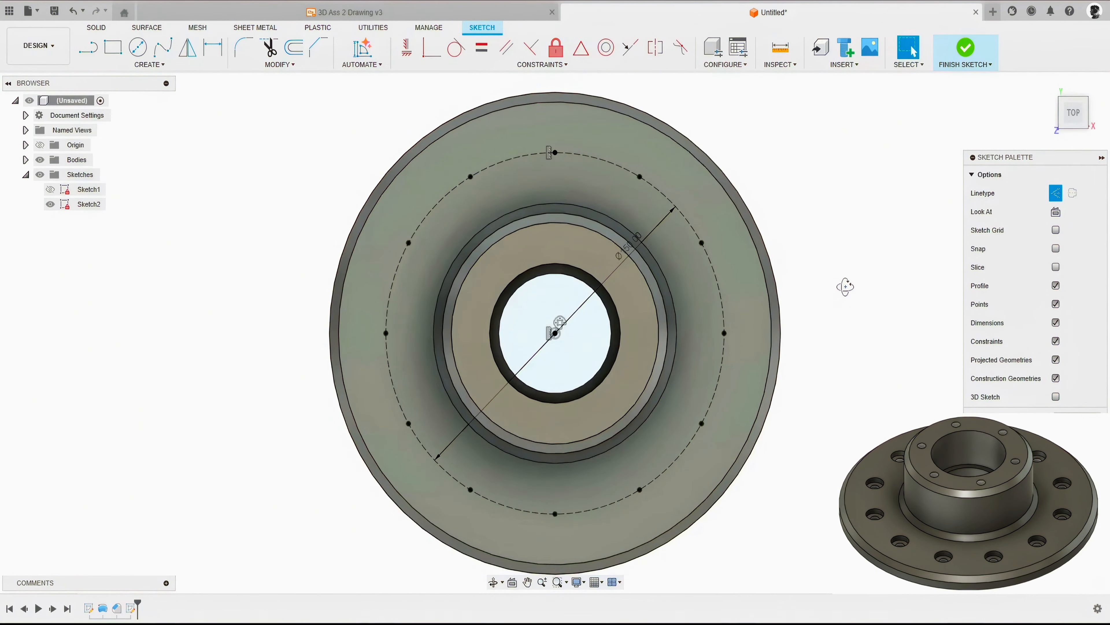
pyautogui.moveTo(845, 285)
pyautogui.keyDown('shift'); pyautogui.mouseDown(button='middle')
pyautogui.moveTo(719, 223)
pyautogui.moveTo(781, 218)
pyautogui.moveTo(814, 262)
pyautogui.moveTo(811, 228)
pyautogui.mouseUp(button='middle'); pyautogui.keyUp('shift')
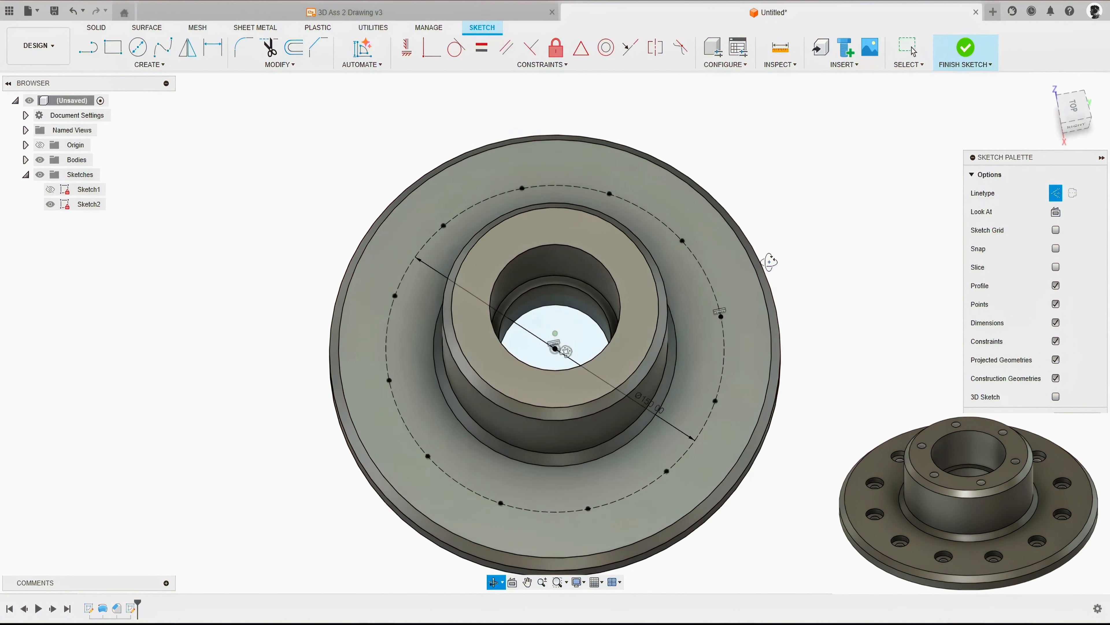
pyautogui.click(965, 47)
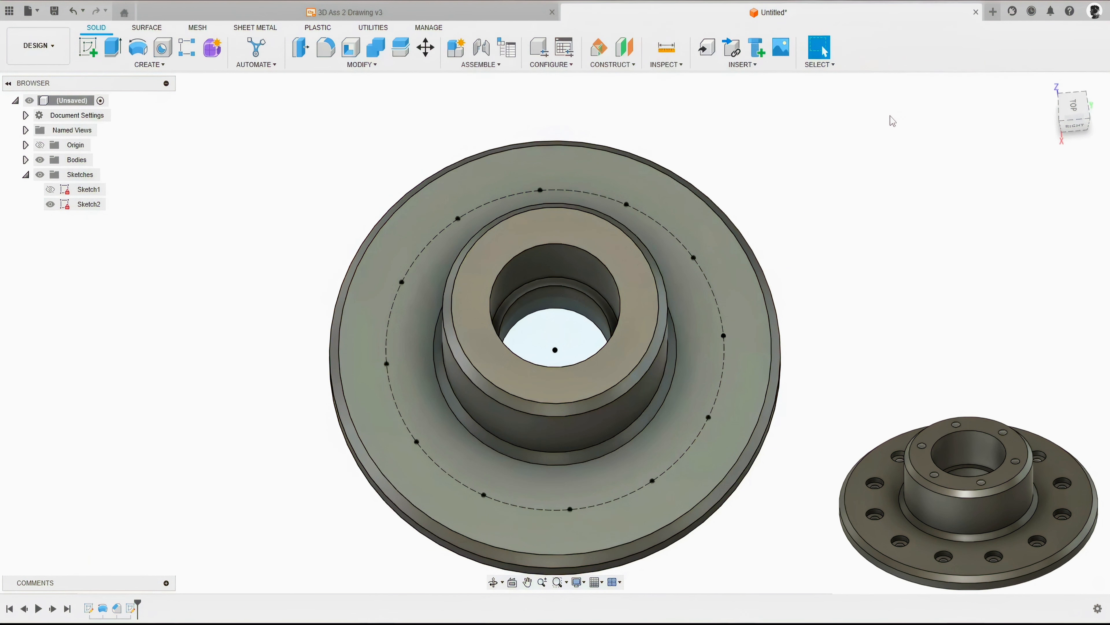
# Start a Hole feature placed from multiple sketch points and select all 12 points on the flange's construction circle
pyautogui.click(160, 51)
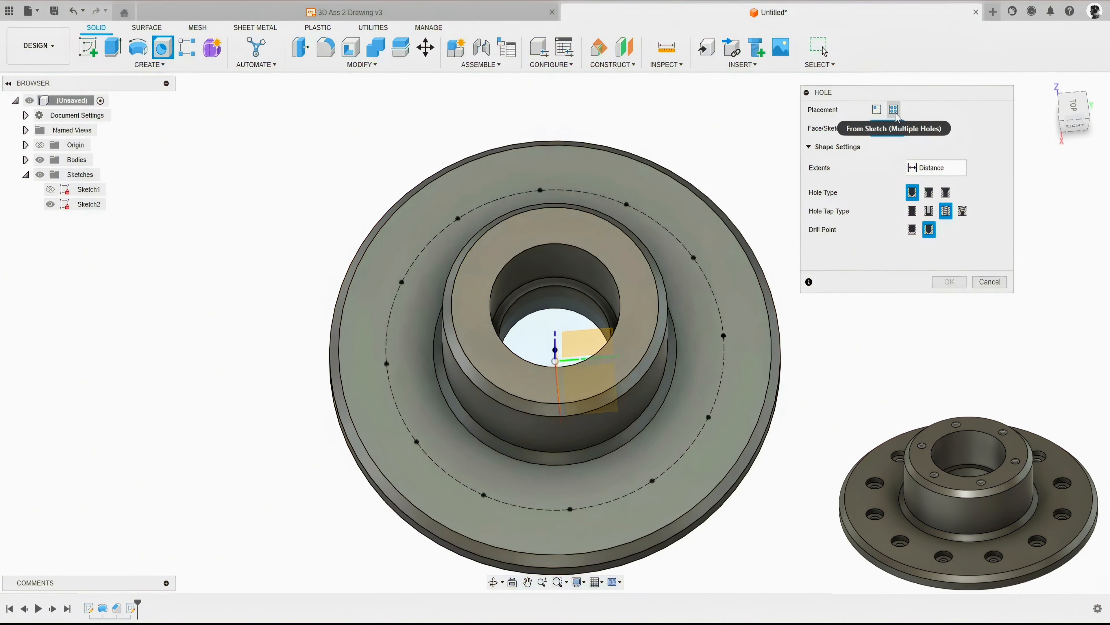
pyautogui.click(893, 110)
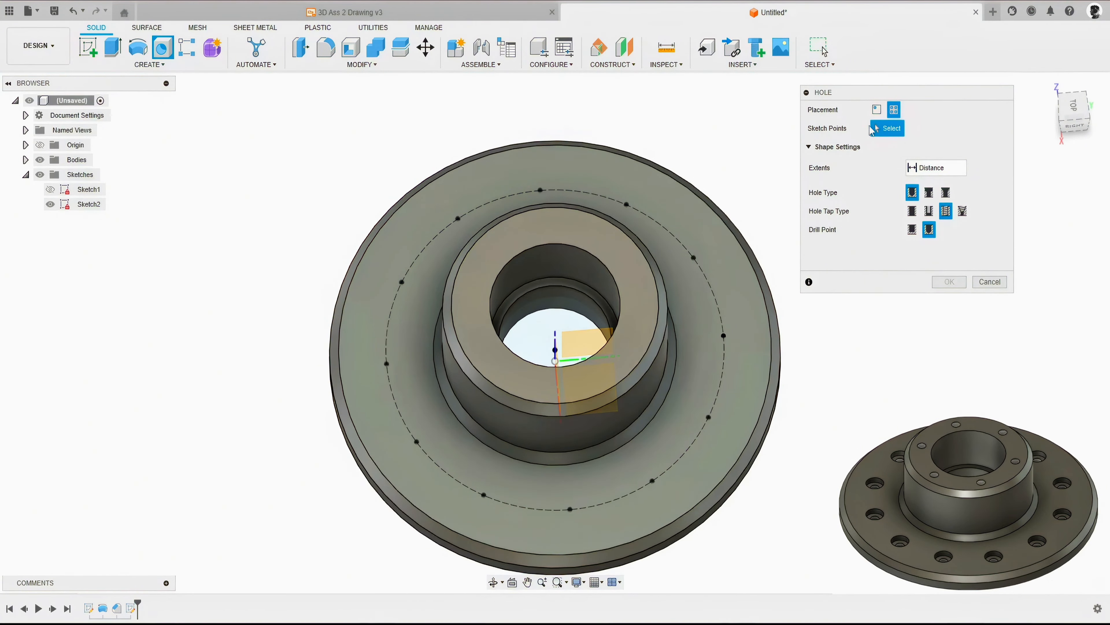
pyautogui.click(1067, 117)
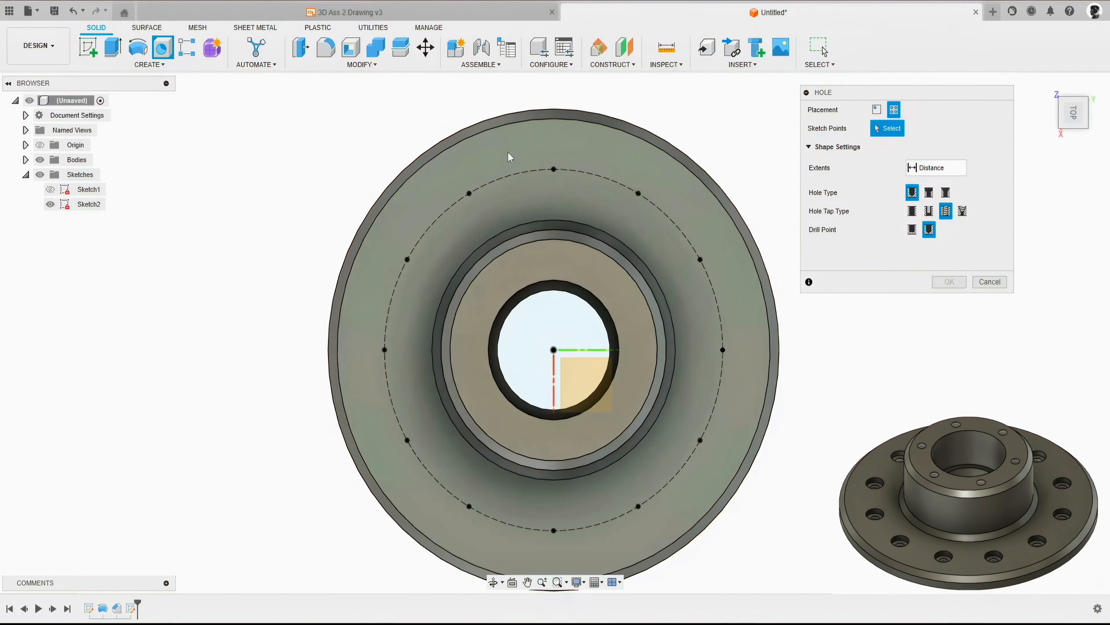
pyautogui.moveTo(335, 117); pyautogui.dragTo(705, 265)
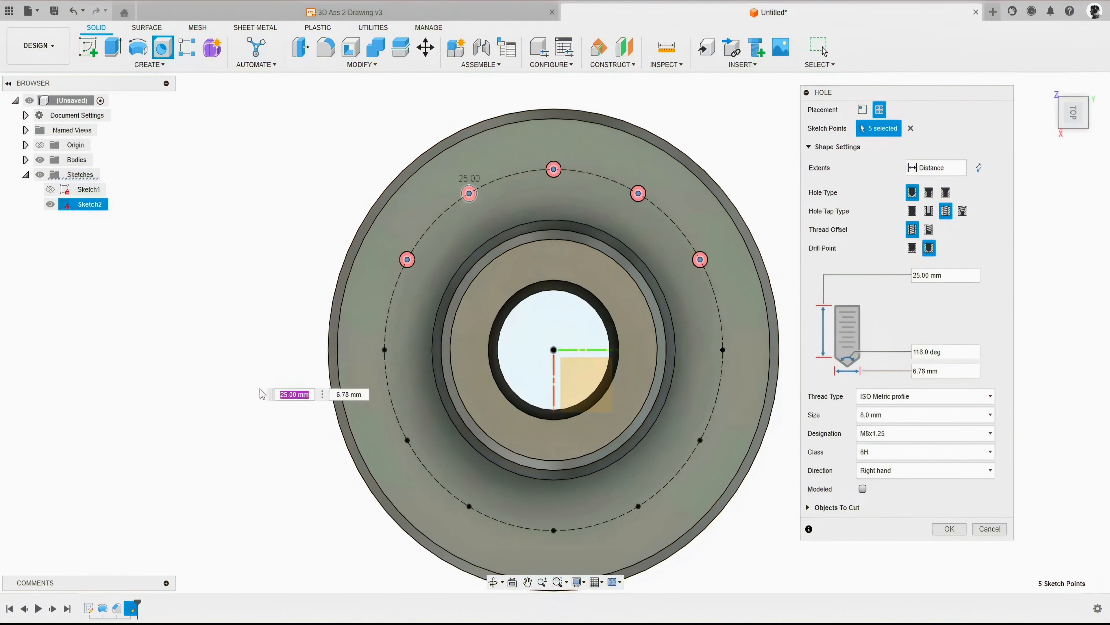
pyautogui.moveTo(259, 387); pyautogui.dragTo(776, 553)
pyautogui.moveTo(355, 294); pyautogui.dragTo(399, 373)
pyautogui.moveTo(687, 306); pyautogui.dragTo(762, 402)
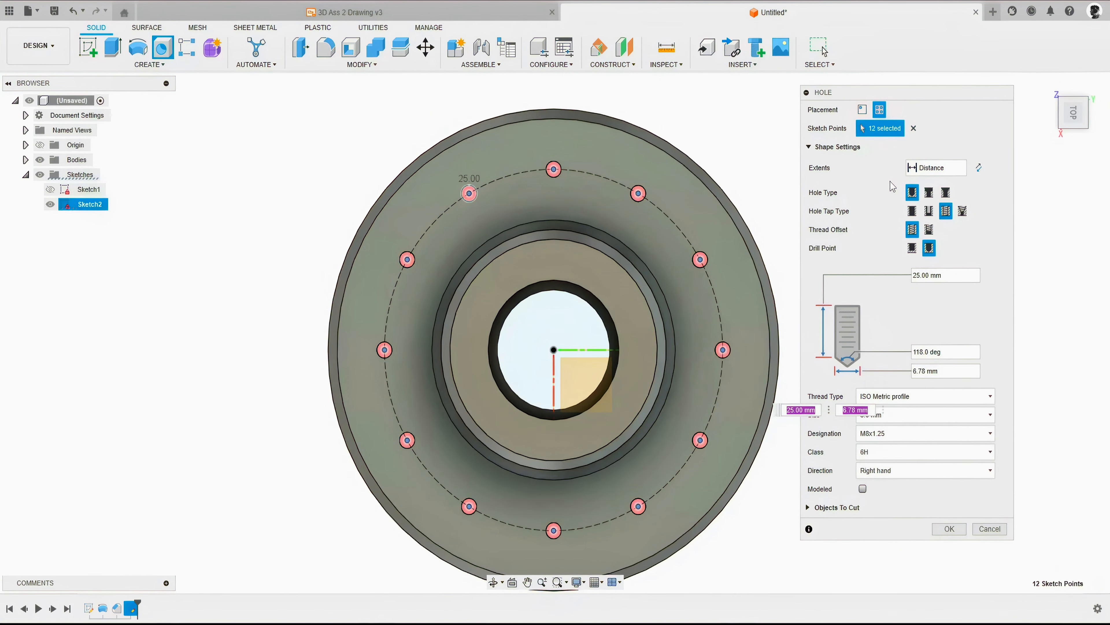
# Define the flange holes as counterbored with a flat drill point, 10 mm depth, 14 mm counterbore diameter and 4 mm counterbore depth
pyautogui.click(929, 193)
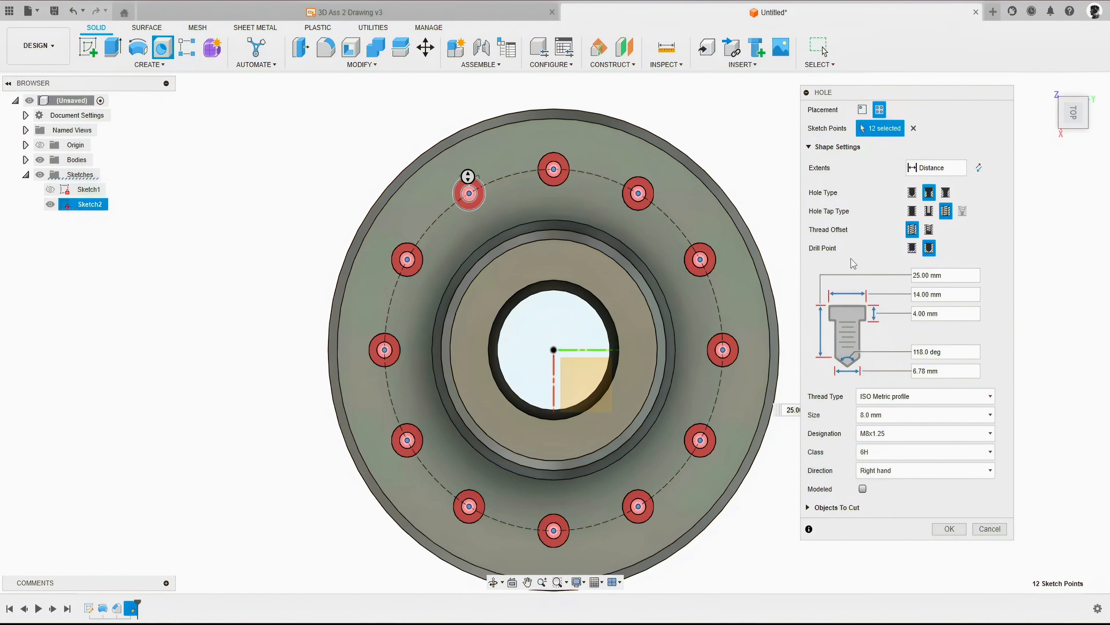
pyautogui.click(912, 248)
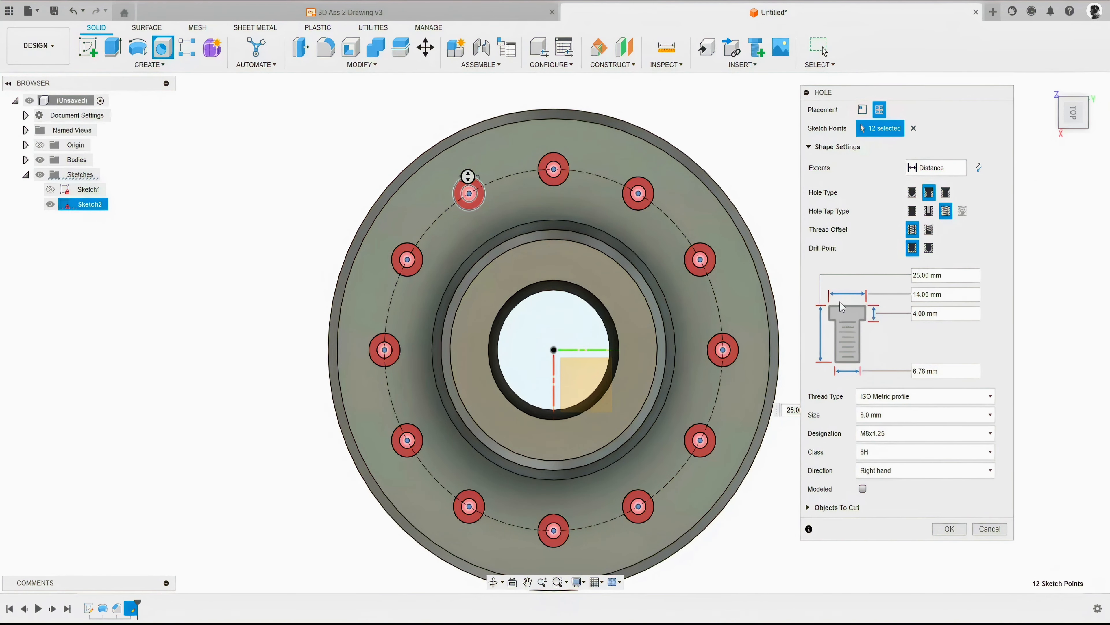
pyautogui.click(959, 273)
pyautogui.write('10')
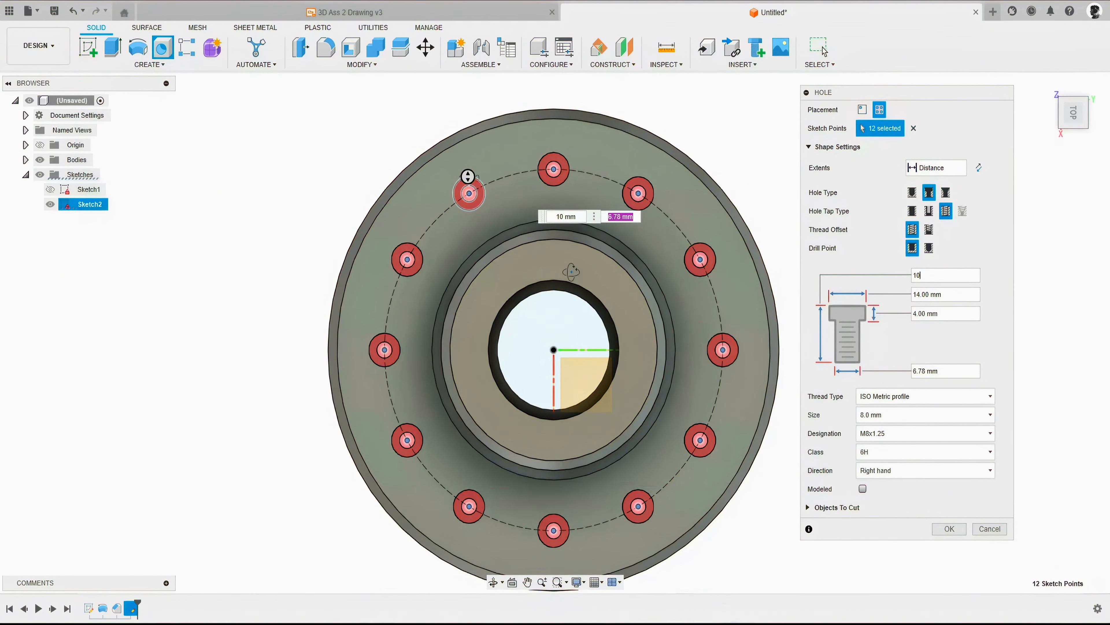
pyautogui.keyDown('shift'); pyautogui.moveTo(571, 271); pyautogui.dragTo(526, 151, button='middle'); pyautogui.keyUp('shift')
pyautogui.keyDown('shift'); pyautogui.moveTo(452, 206); pyautogui.dragTo(457, 313, button='middle'); pyautogui.keyUp('shift')
pyautogui.moveTo(949, 295); pyautogui.dragTo(859, 296)
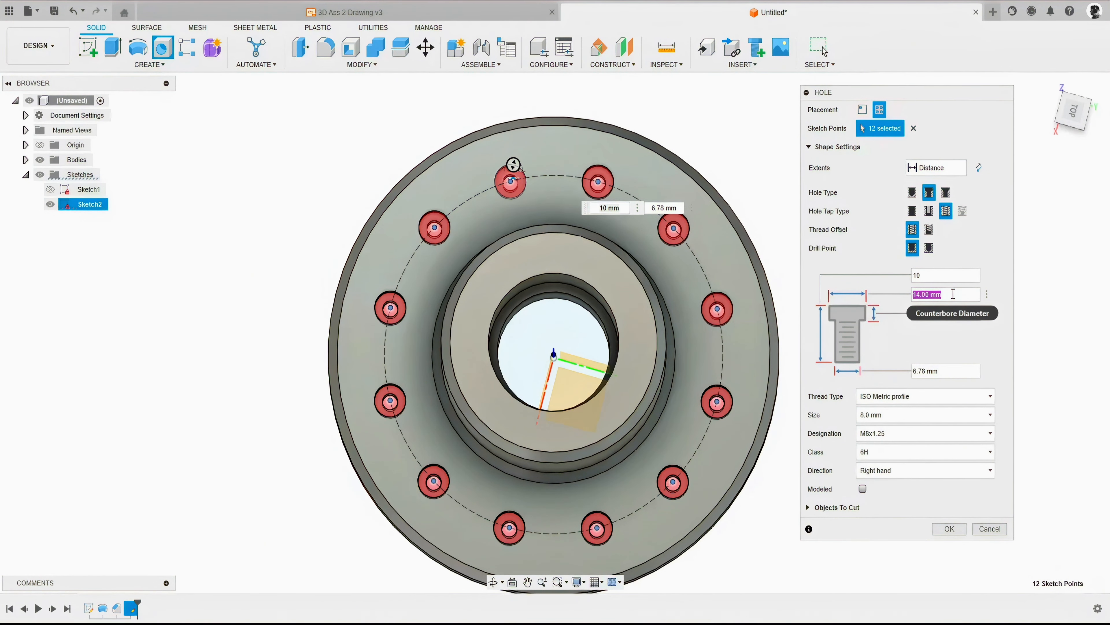
pyautogui.write('14')
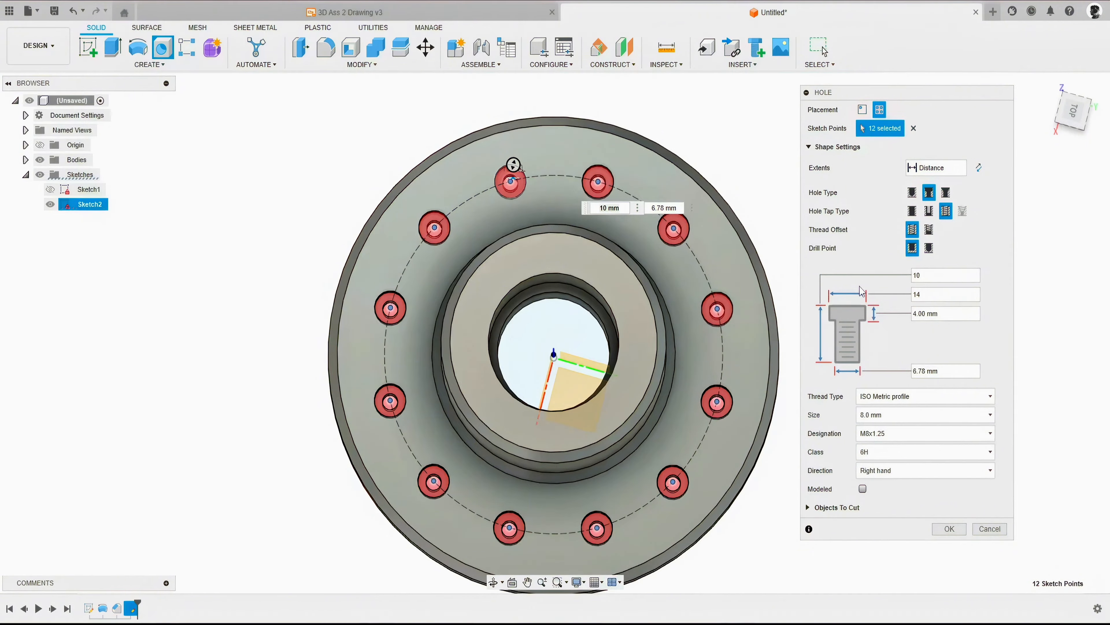
pyautogui.press('Tab')
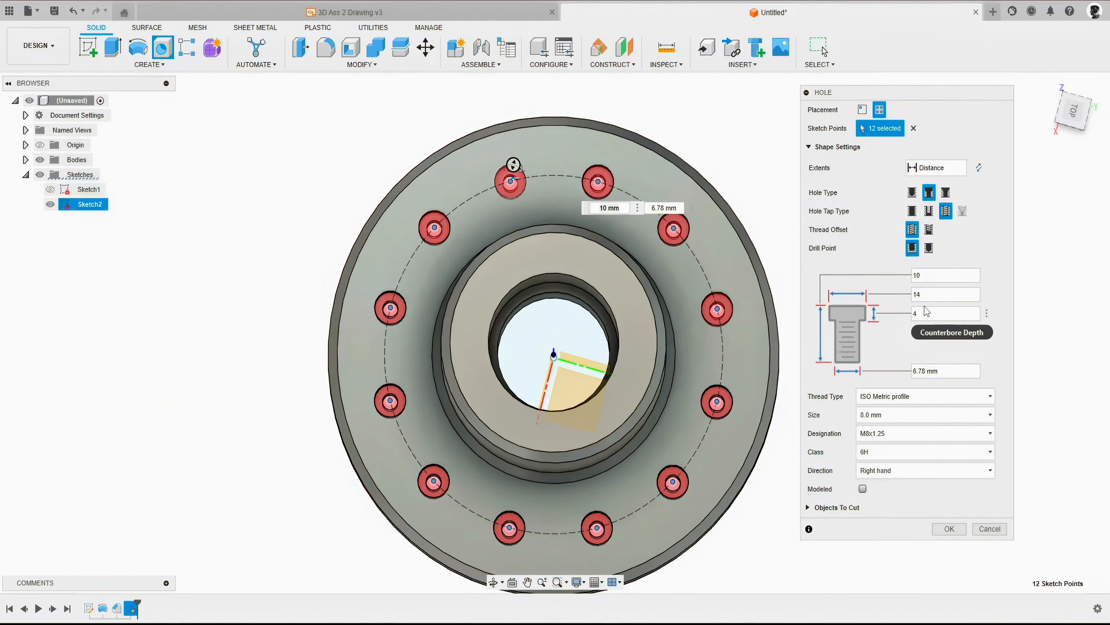
# Choose the 8.0 mm thread size for the flange's tapped holes and create them
pyautogui.click(890, 418)
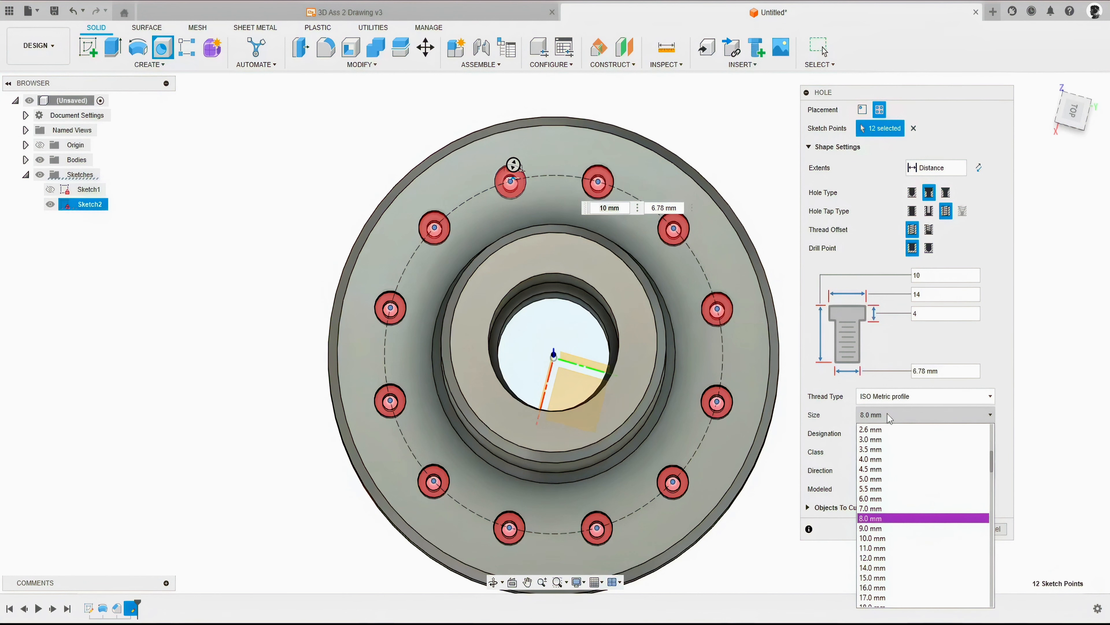
pyautogui.click(870, 519)
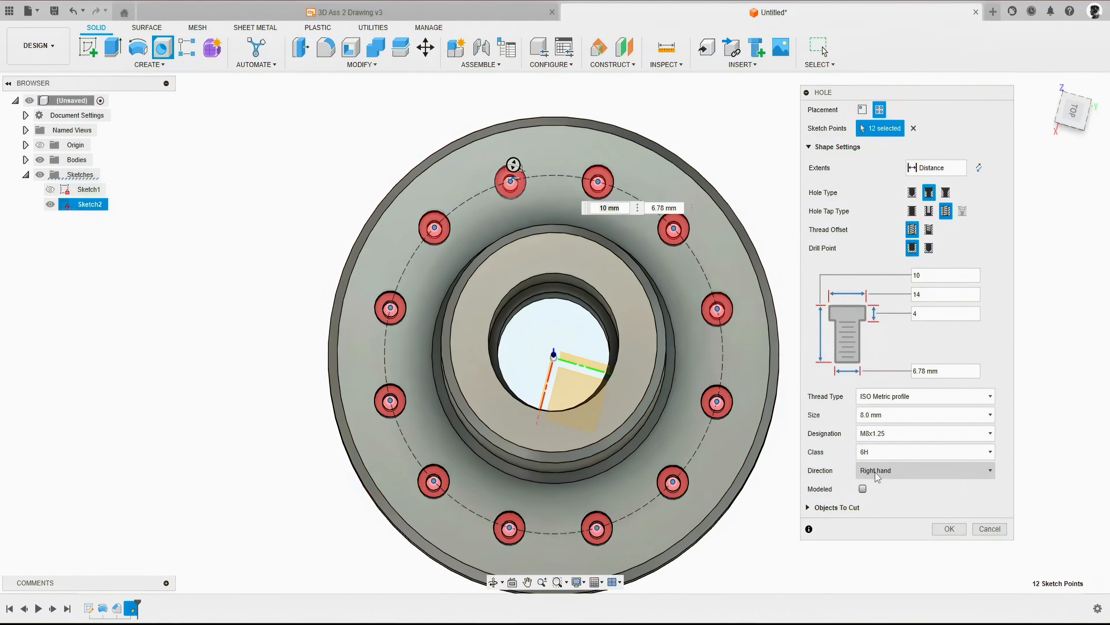
pyautogui.keyDown('shift'); pyautogui.moveTo(769, 468); pyautogui.dragTo(649, 411, button='middle'); pyautogui.keyUp('shift')
pyautogui.scroll(6, 337, 352)
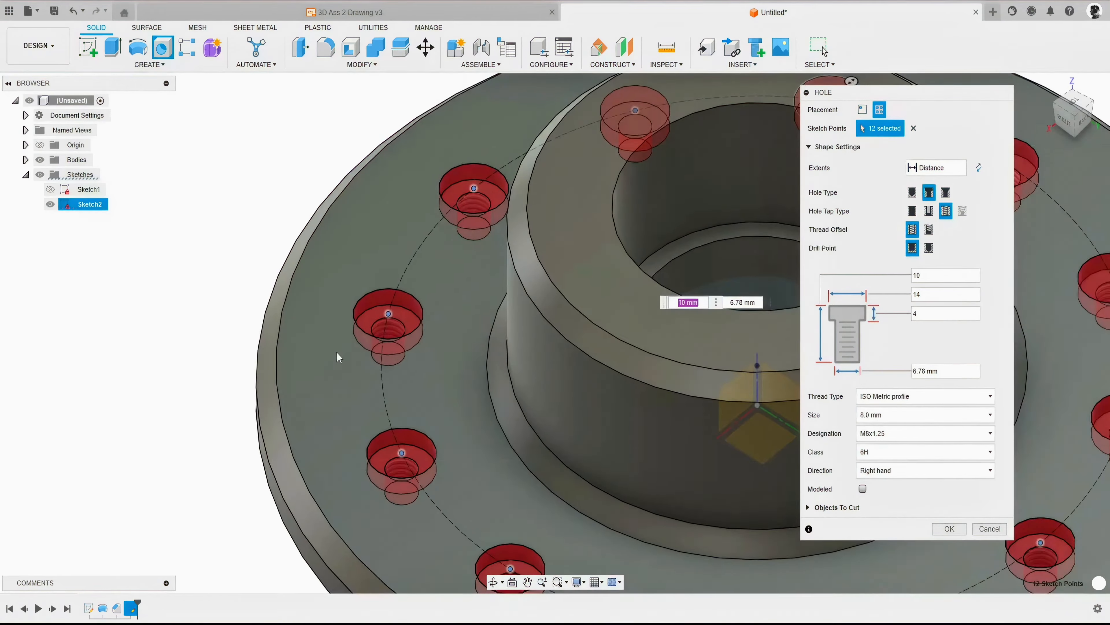
pyautogui.keyDown('shift'); pyautogui.moveTo(352, 332); pyautogui.dragTo(384, 333, button='middle'); pyautogui.keyUp('shift')
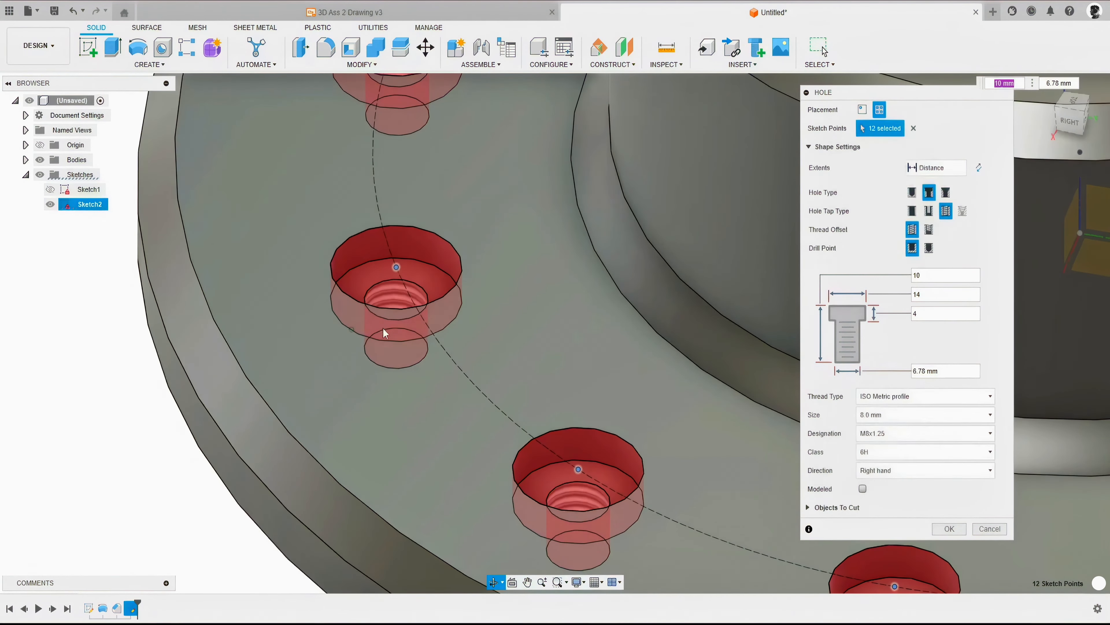
pyautogui.click(949, 528)
# Sketch a 75 mm diameter circle centred on the origin on the hub's top face
pyautogui.scroll(-8, 408, 265)
pyautogui.scroll(-3, 410, 264)
pyautogui.keyDown('shift'); pyautogui.moveTo(478, 181); pyautogui.dragTo(546, 284, button='middle'); pyautogui.keyUp('shift')
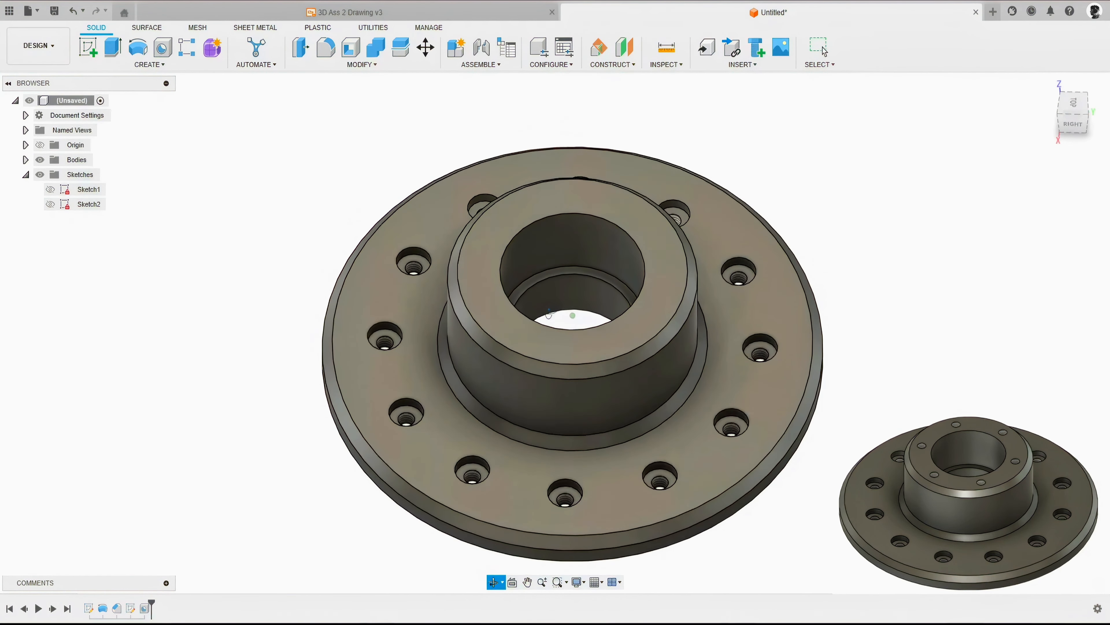
pyautogui.click(1047, 85)
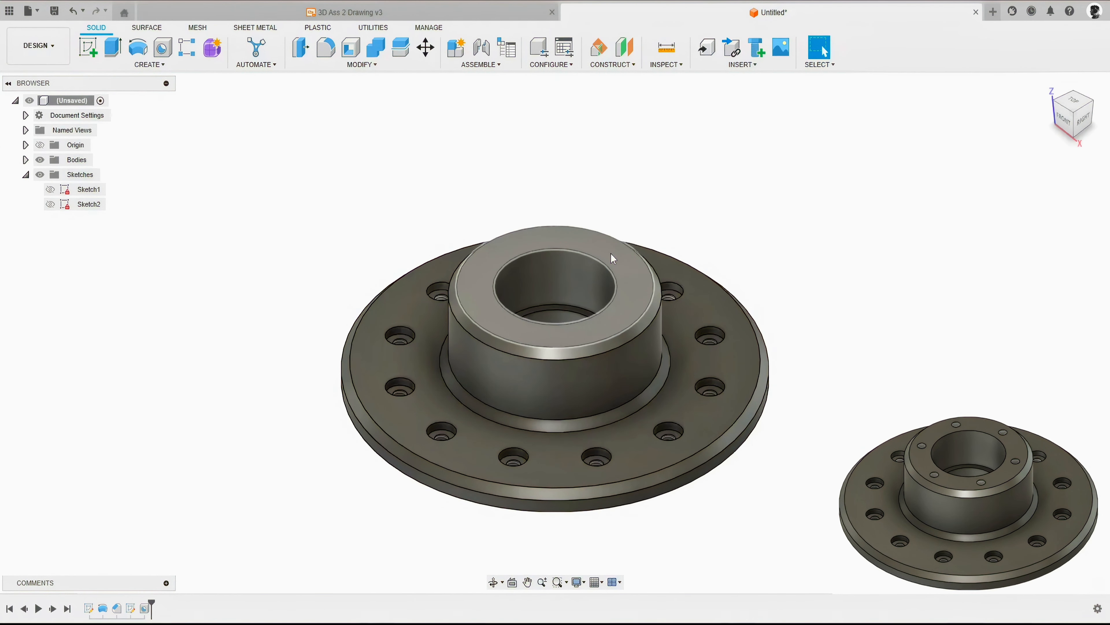
pyautogui.press('c')
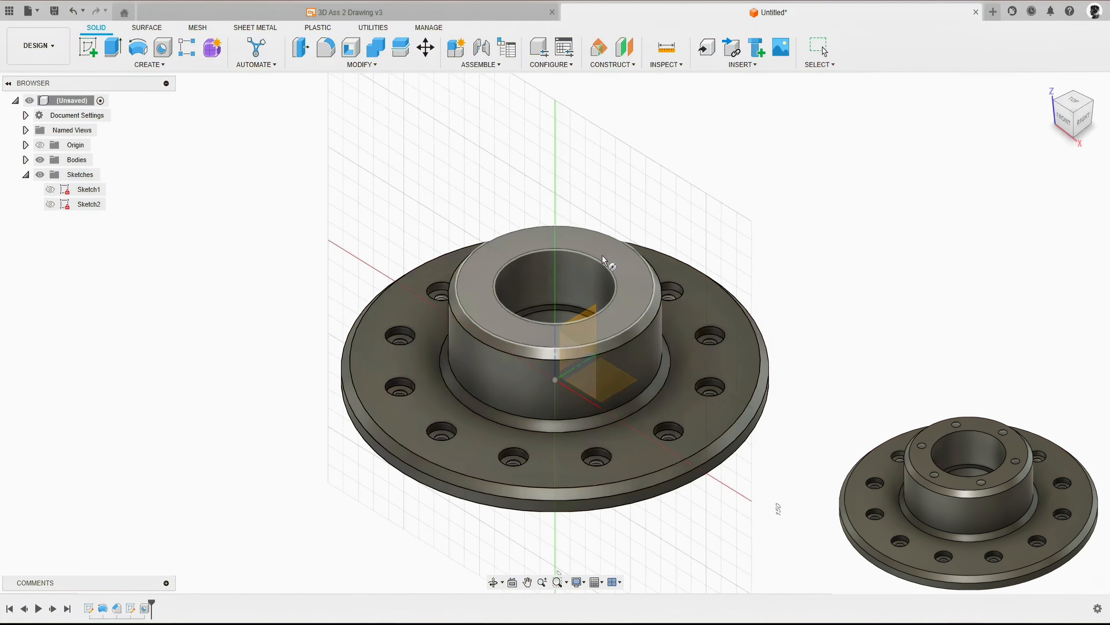
pyautogui.click(602, 255)
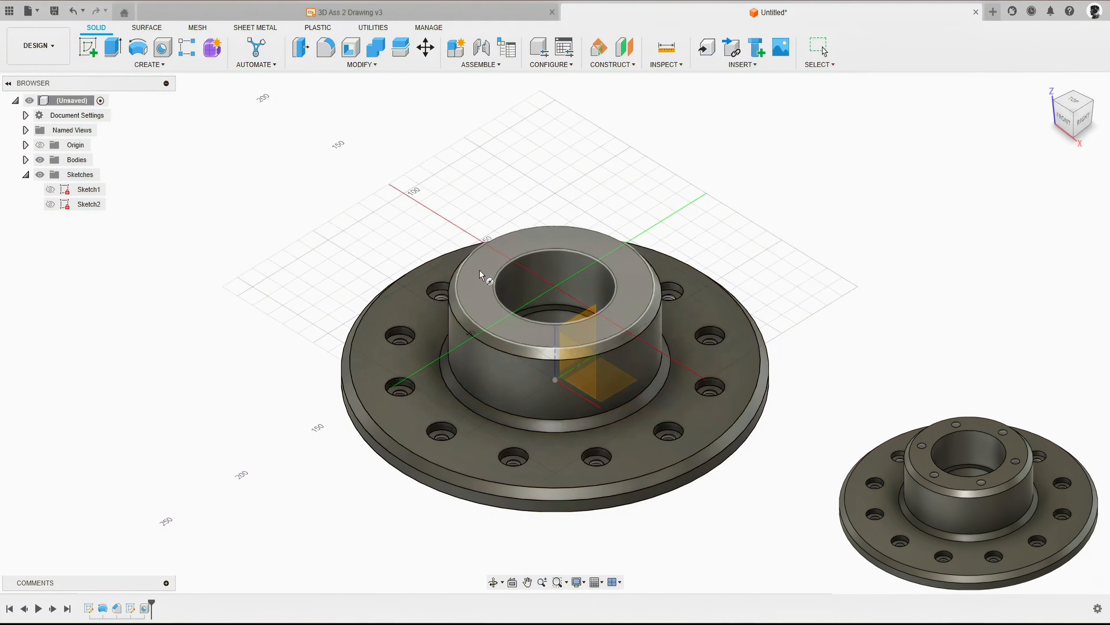
pyautogui.click(488, 267)
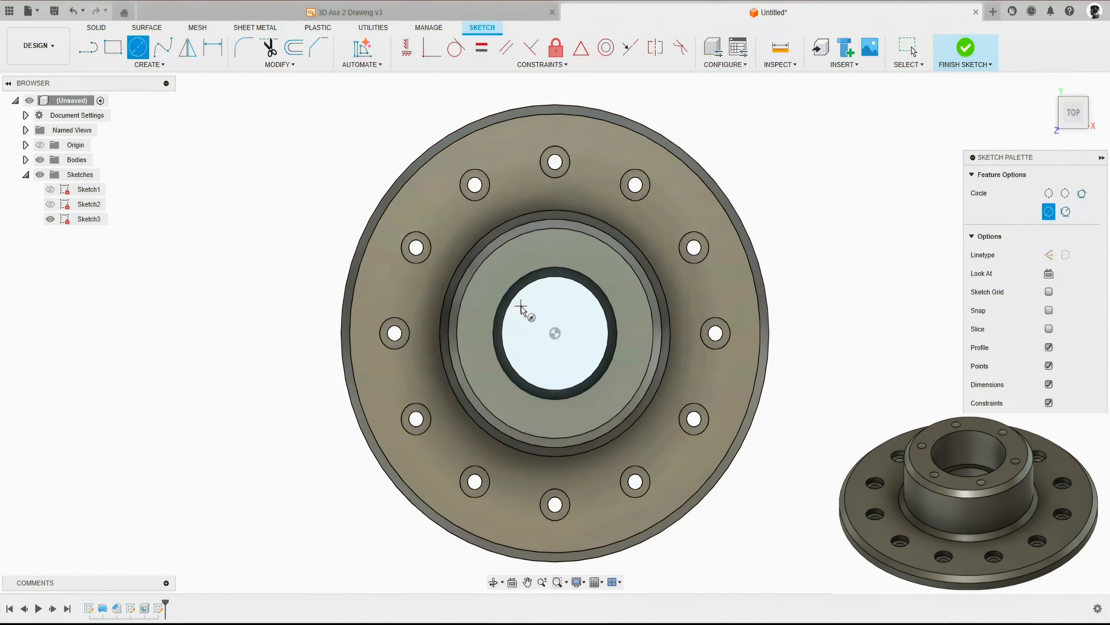
pyautogui.click(555, 333)
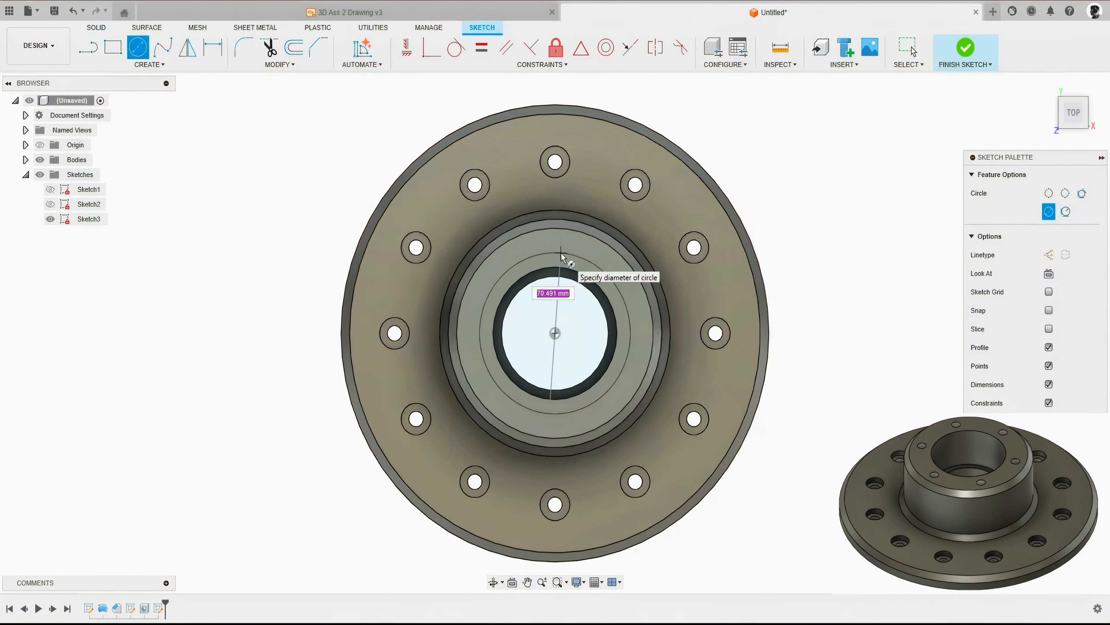
pyautogui.write('75')
pyautogui.press('Return')
pyautogui.press('Escape')
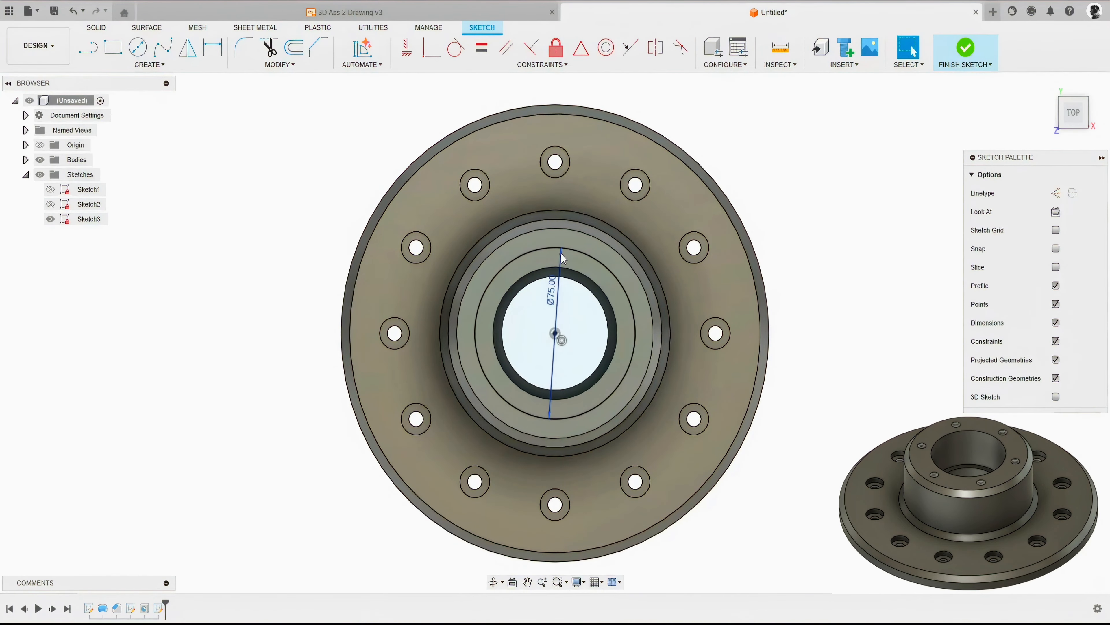
# Convert the hub's sketched circle to construction geometry and reposition its diameter dimension diagonally
pyautogui.click(561, 253)
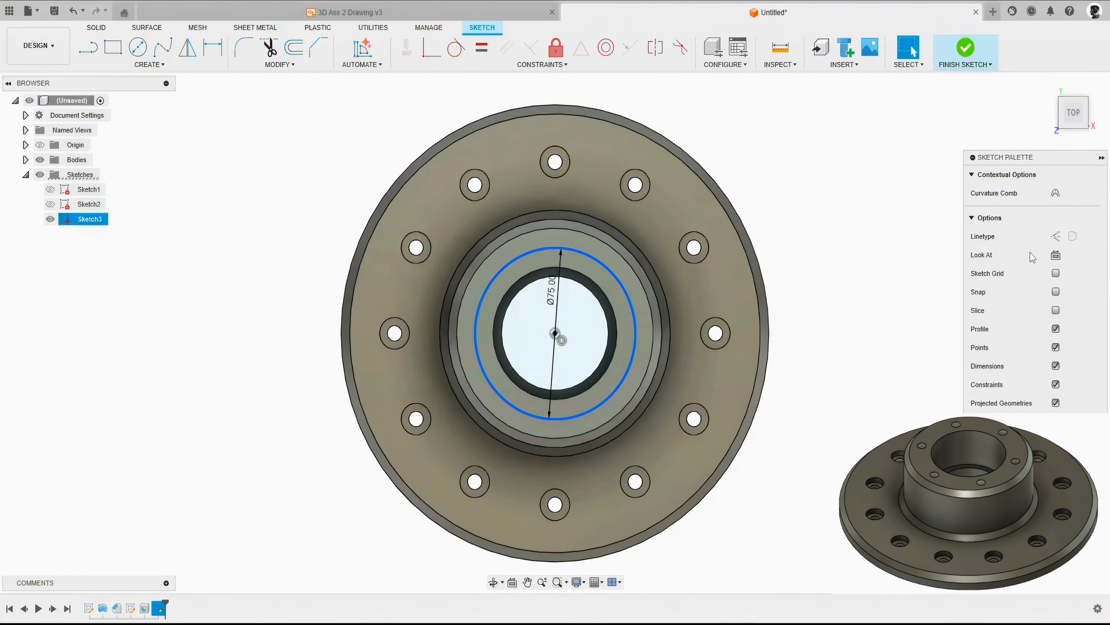
pyautogui.click(1056, 236)
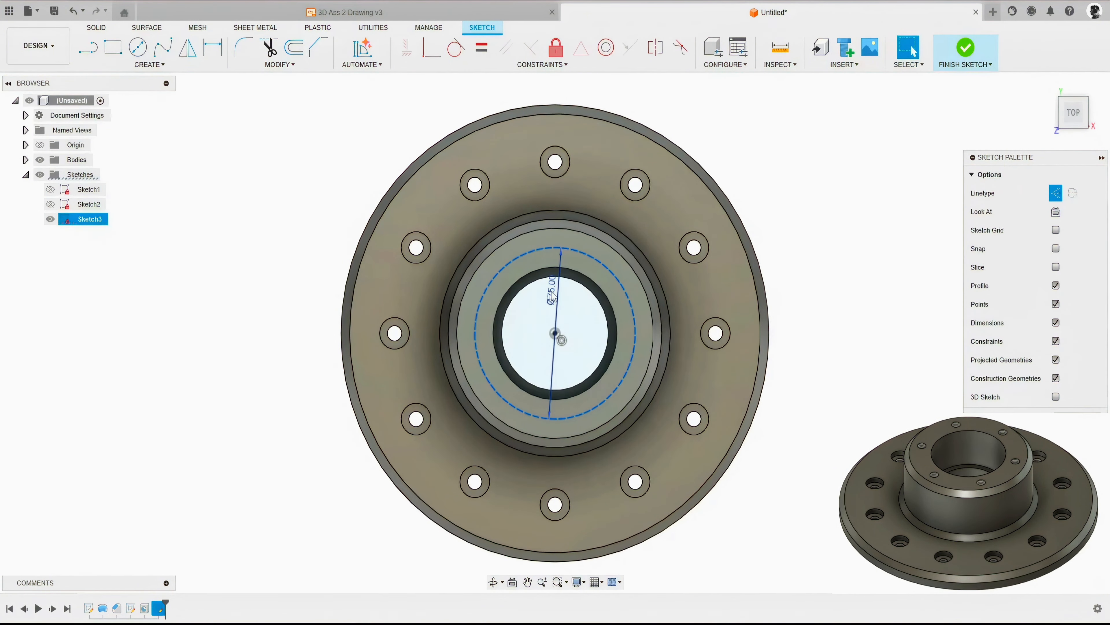
pyautogui.moveTo(553, 290); pyautogui.dragTo(590, 315)
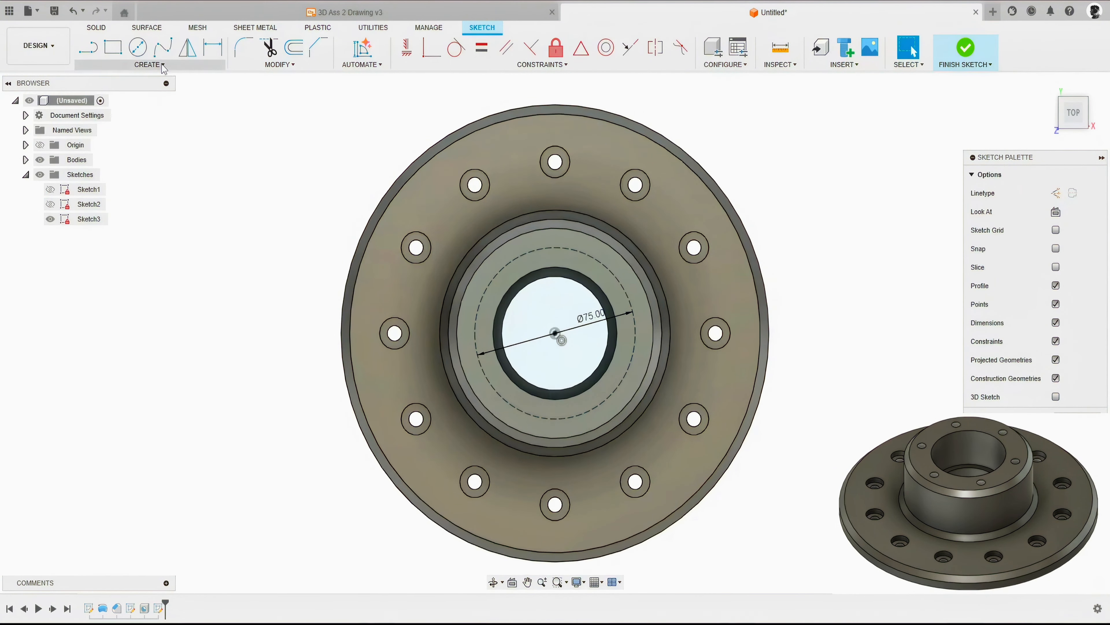
# Place a sketch point on the hub's construction circle and constrain it vertically in line with the circle's center
pyautogui.click(150, 64)
pyautogui.click(108, 193)
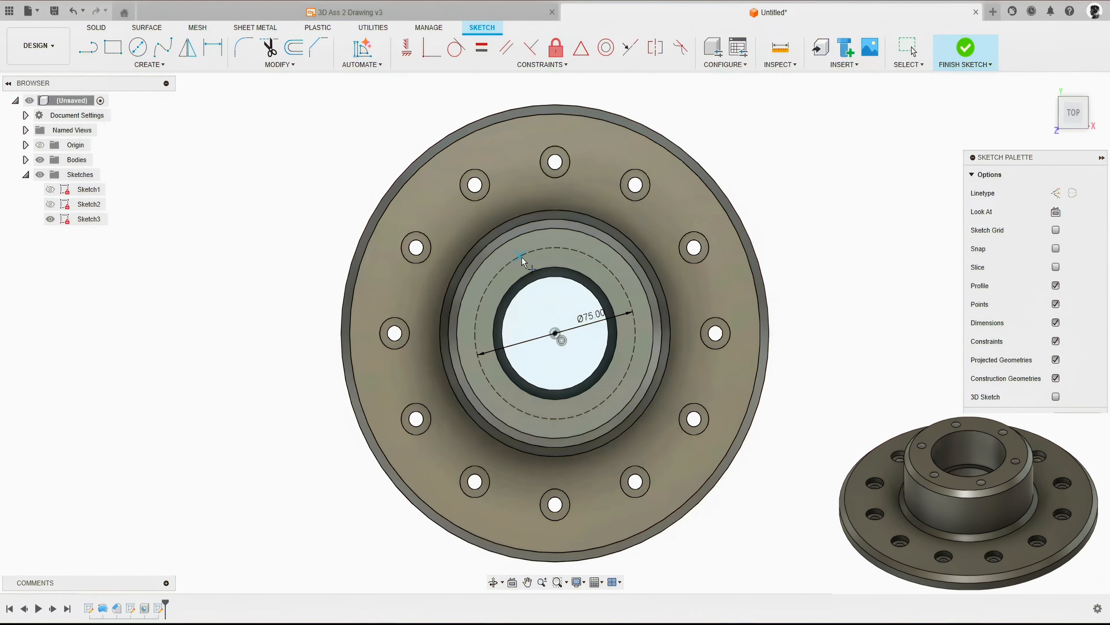
pyautogui.press('Escape')
pyautogui.click(407, 48)
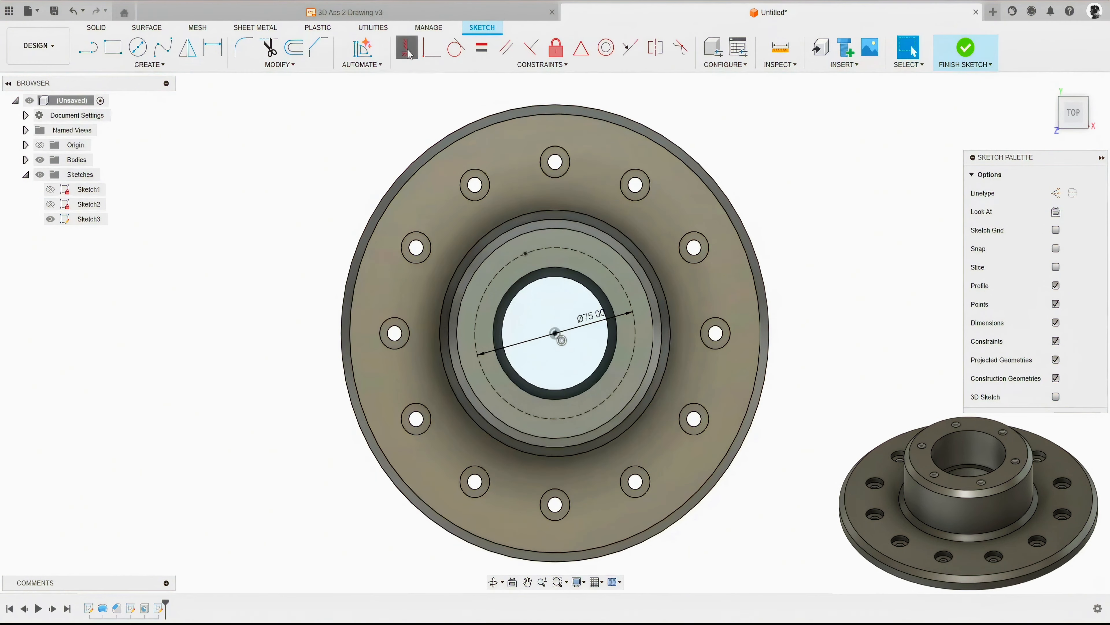
pyautogui.click(525, 254)
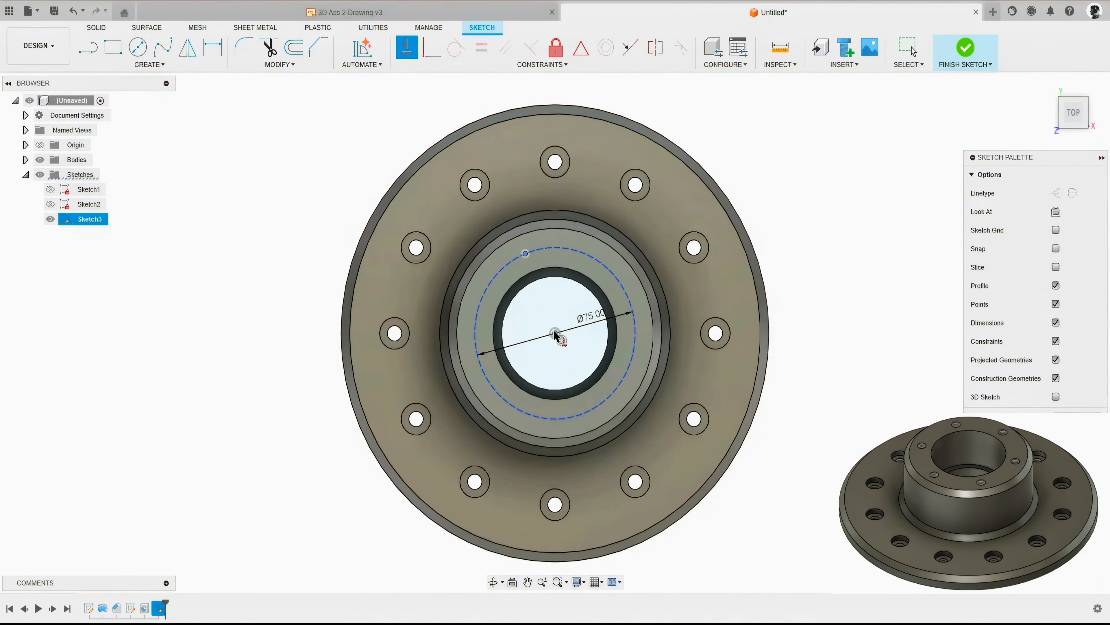
pyautogui.click(554, 334)
pyautogui.press('Escape')
# Create a full circular pattern of 6 sketch points around the hub circle's center and finish the sketch
pyautogui.click(150, 64)
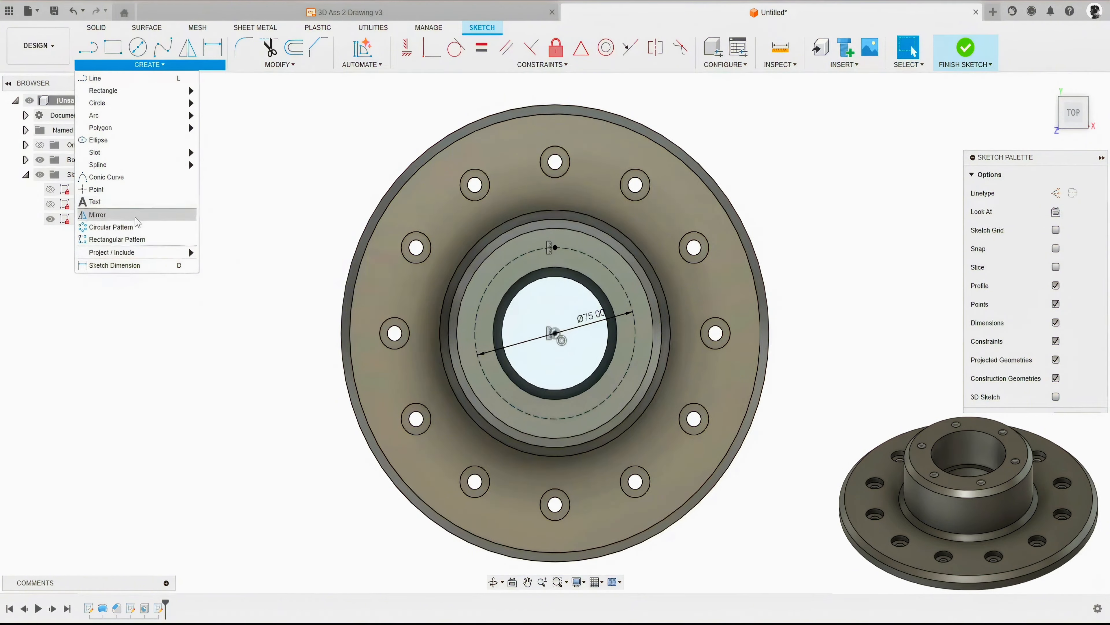
pyautogui.click(131, 227)
pyautogui.click(555, 248)
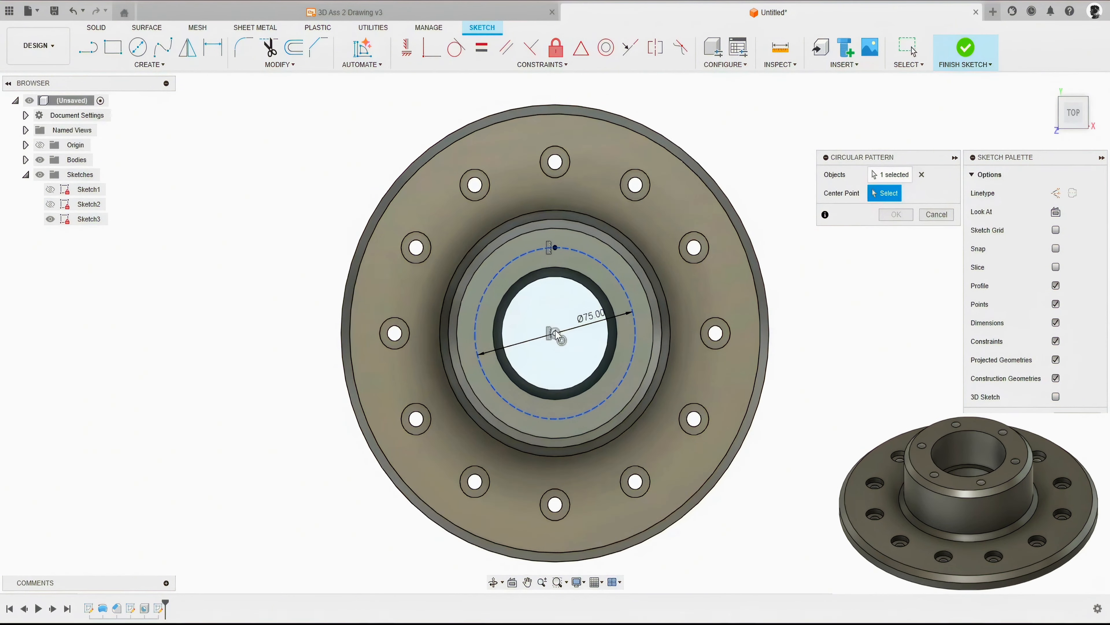
pyautogui.click(556, 334)
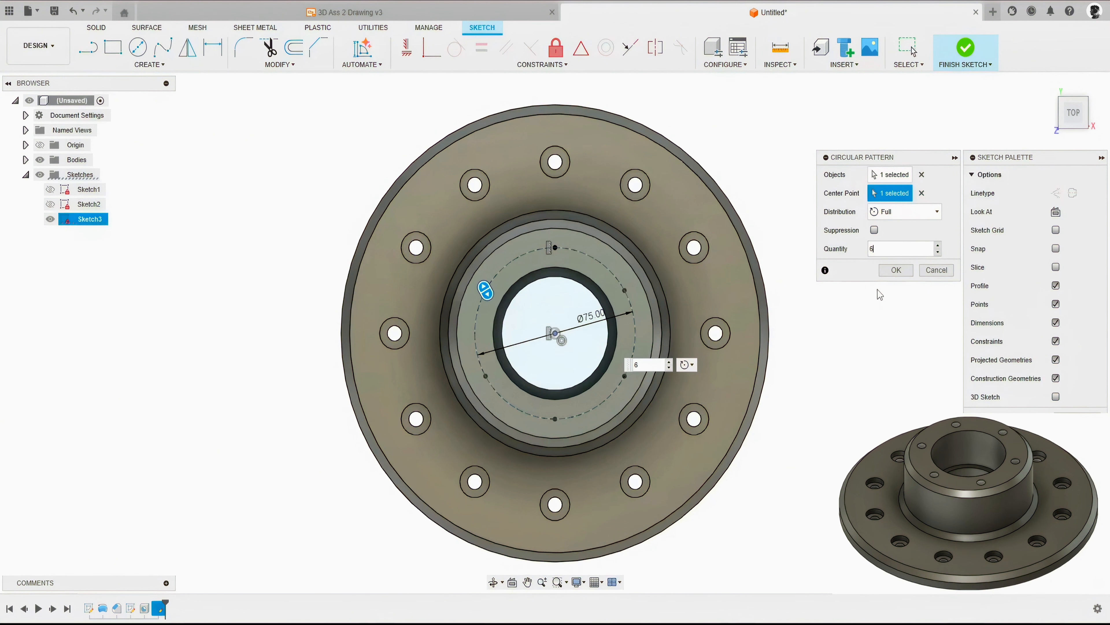
pyautogui.click(895, 270)
pyautogui.keyDown('shift'); pyautogui.moveTo(895, 279); pyautogui.dragTo(847, 305, button='middle'); pyautogui.keyUp('shift')
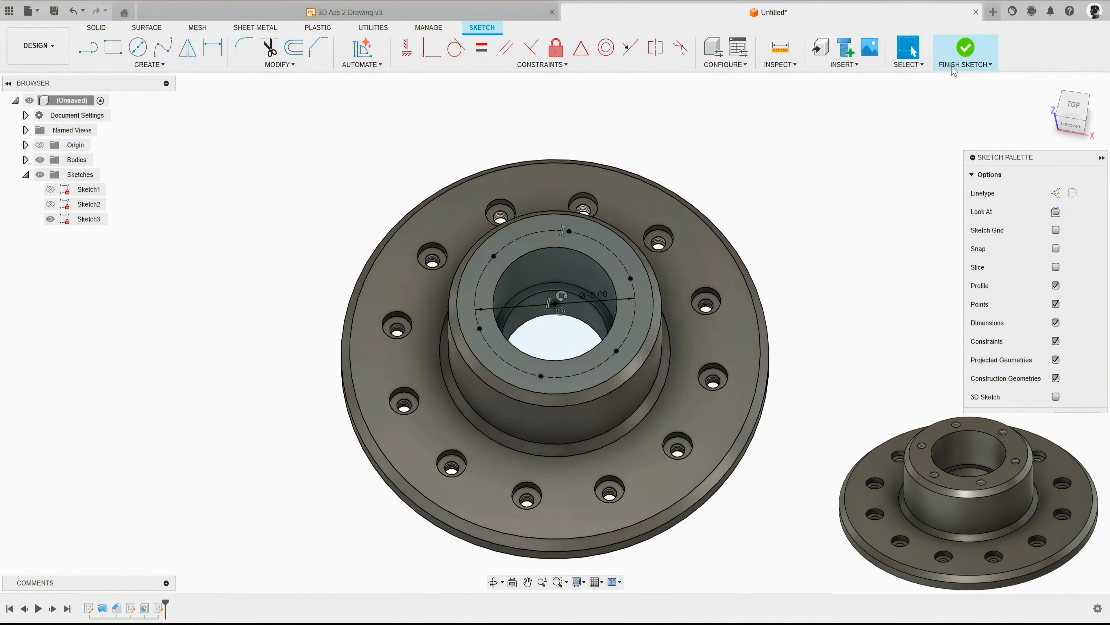
pyautogui.click(962, 52)
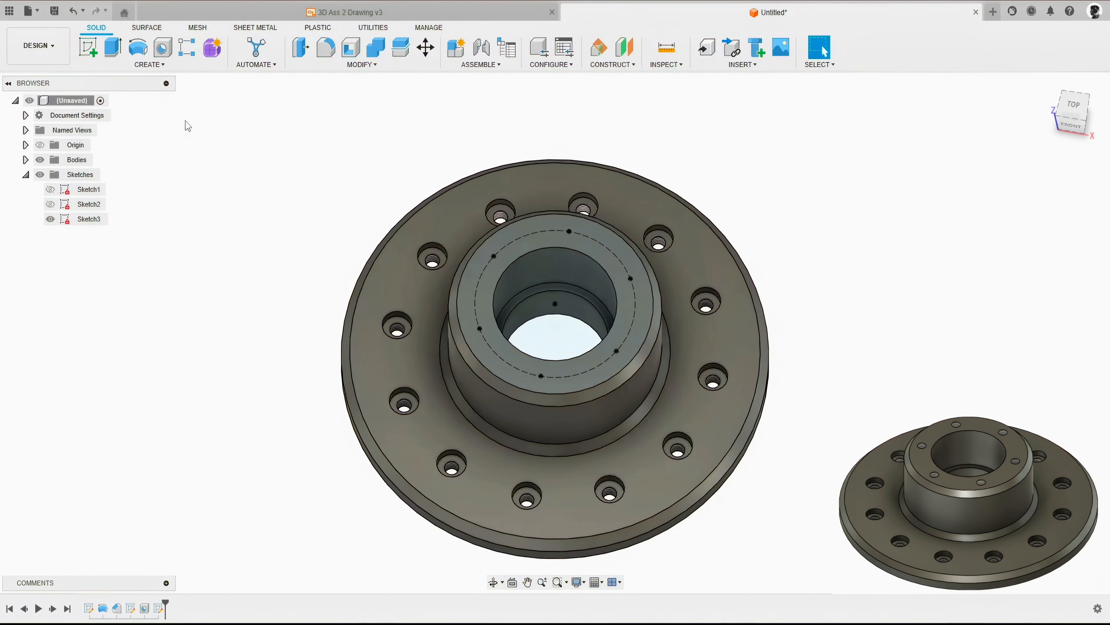
# Start a hole feature placed from sketch points and select the six patterned points on the hub's top face
pyautogui.click(162, 48)
pyautogui.click(1073, 105)
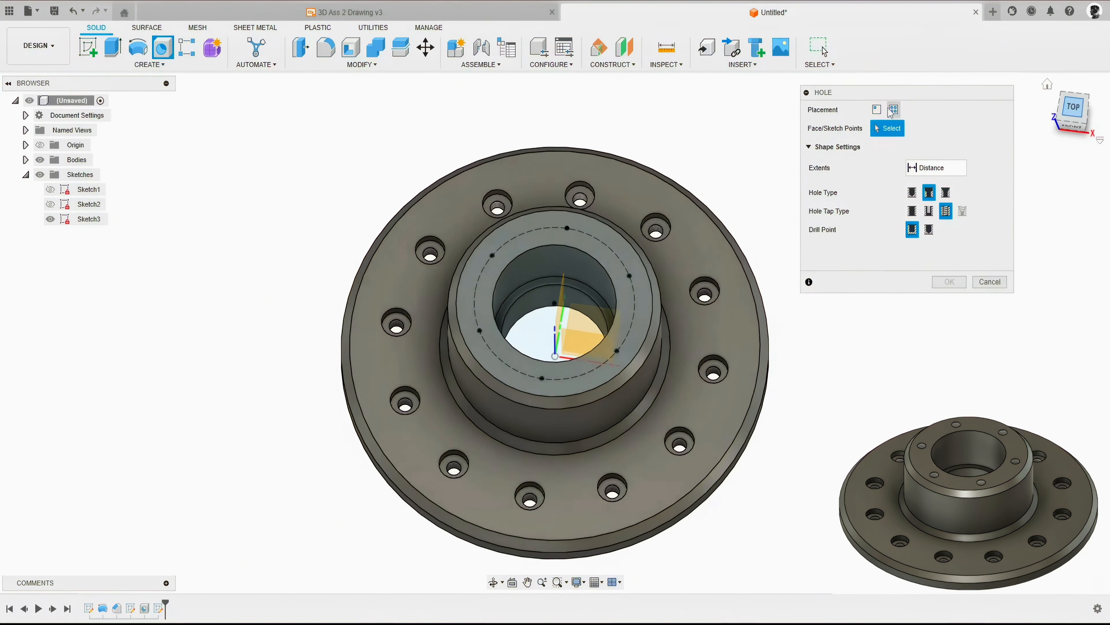
pyautogui.click(894, 109)
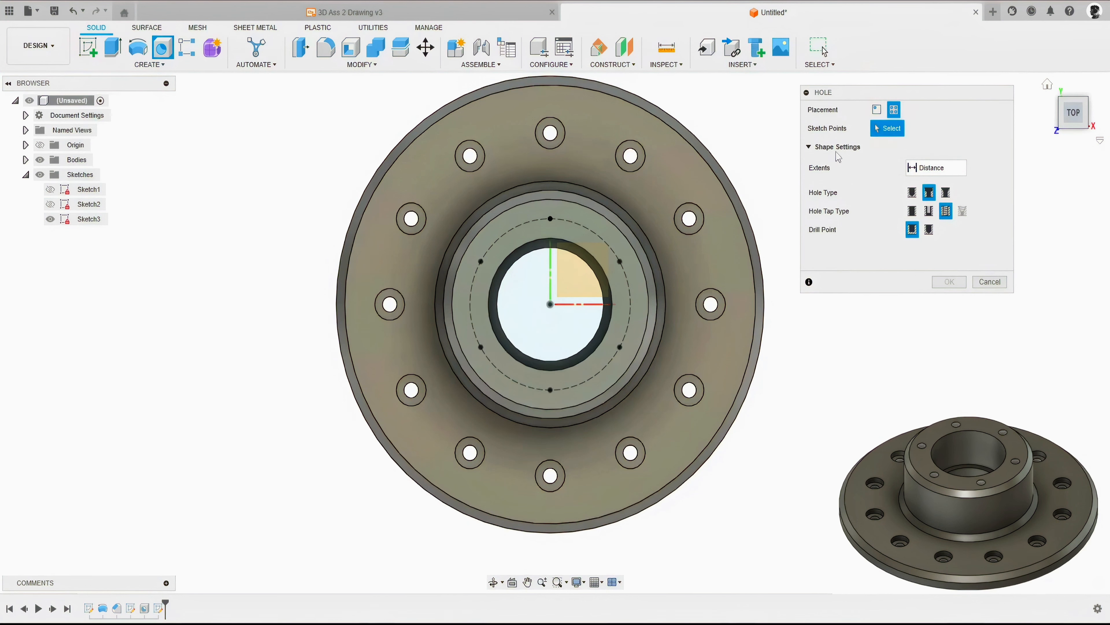
pyautogui.moveTo(426, 189); pyautogui.dragTo(668, 272)
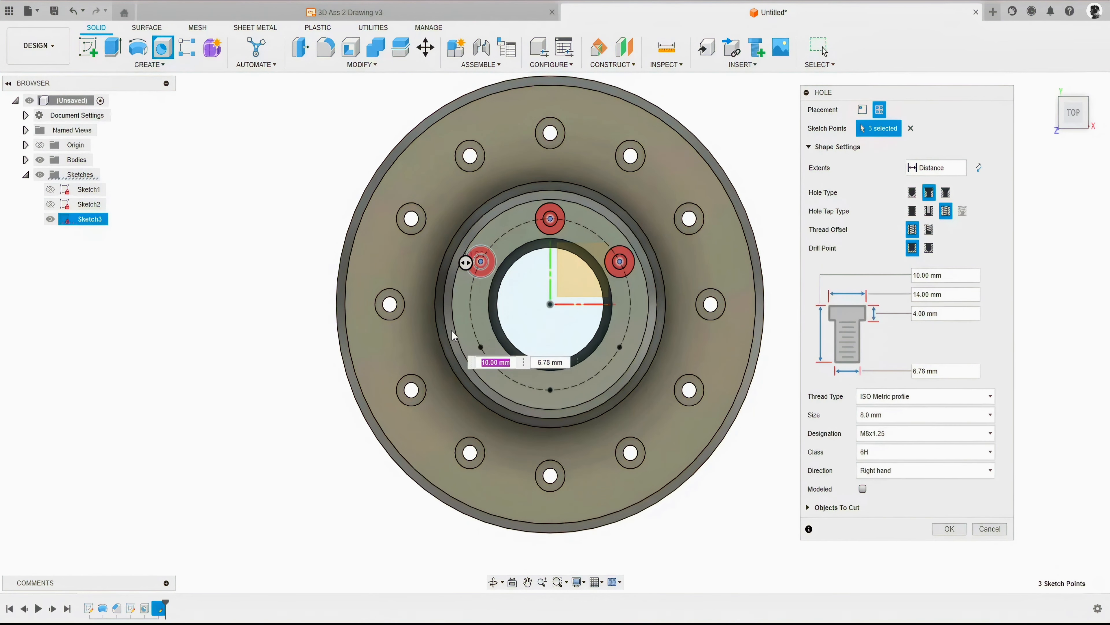
pyautogui.moveTo(450, 330); pyautogui.dragTo(646, 416)
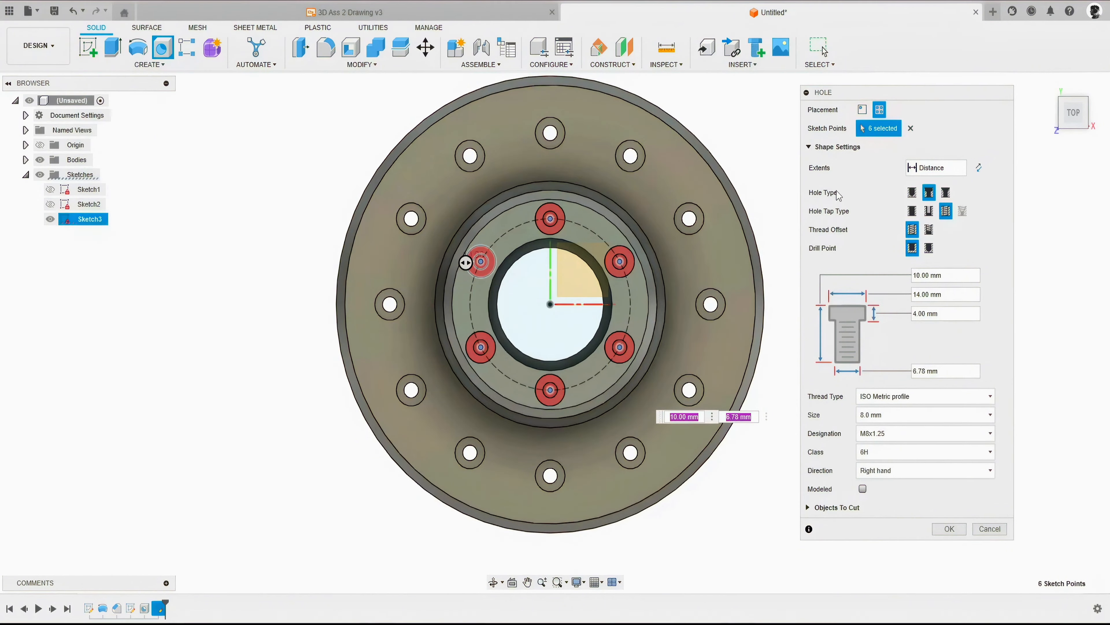
# Make the six hub holes simple tapped M8x1.25 holes, 25 mm deep with an angled drill point, and create them
pyautogui.click(912, 193)
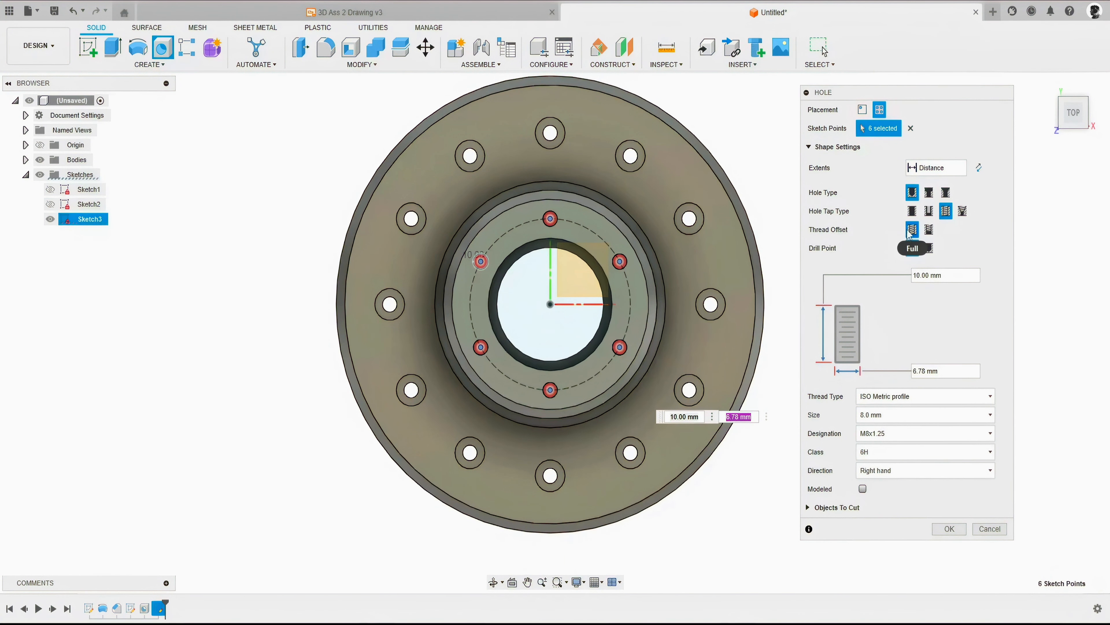
pyautogui.click(929, 248)
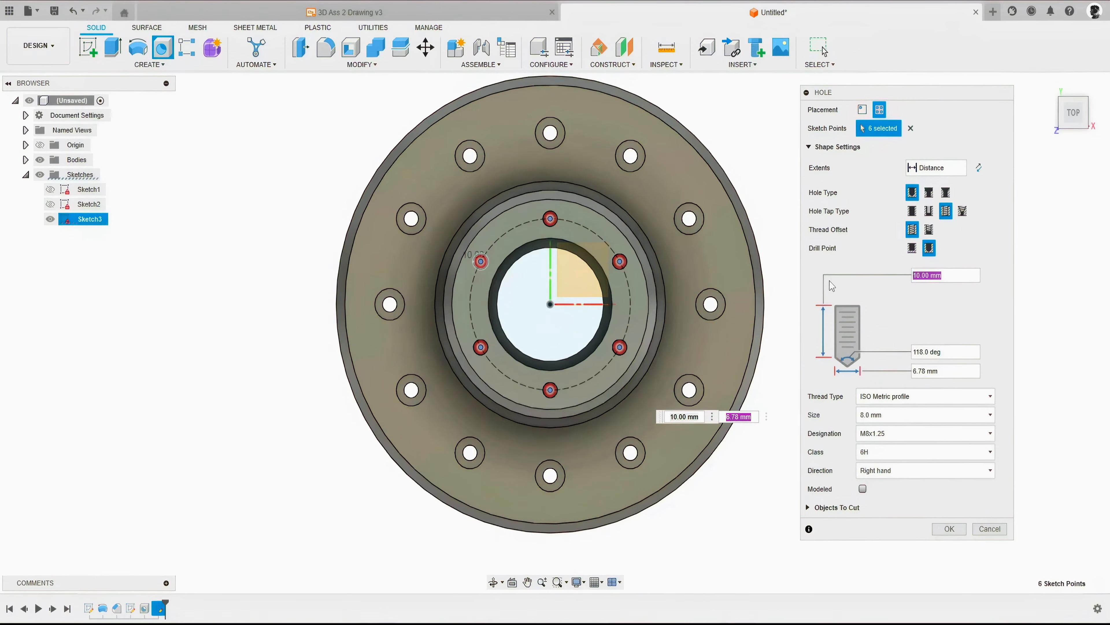
pyautogui.write('25')
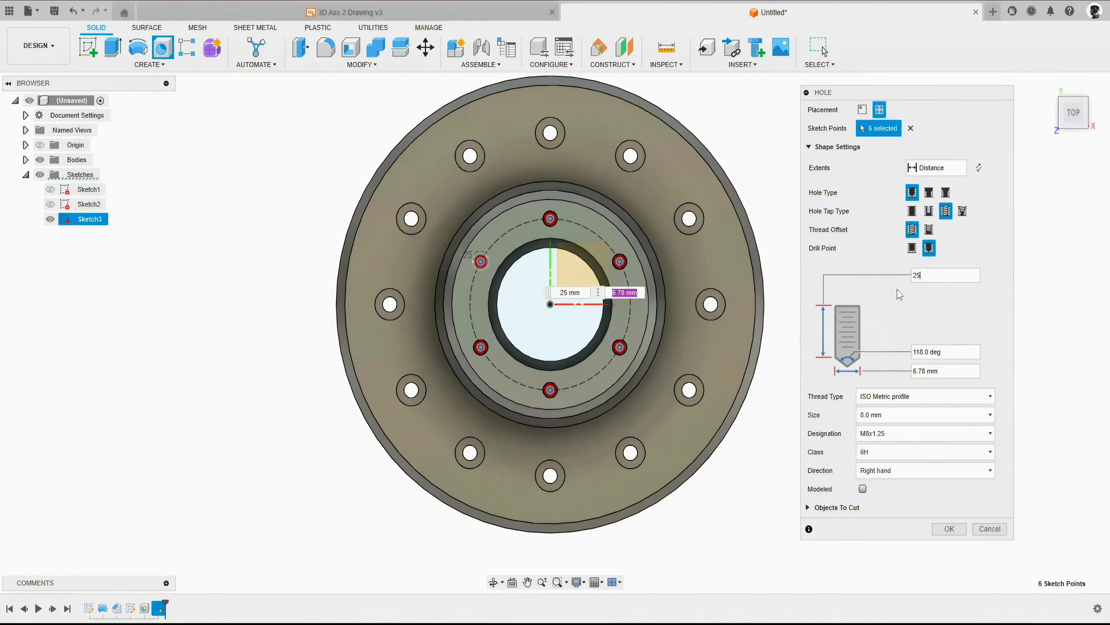
pyautogui.click(892, 418)
pyautogui.click(867, 518)
pyautogui.keyDown('shift'); pyautogui.moveTo(697, 365); pyautogui.dragTo(680, 292, button='middle'); pyautogui.keyUp('shift')
pyautogui.scroll(5, 636, 258)
pyautogui.keyDown('shift'); pyautogui.moveTo(648, 406); pyautogui.dragTo(638, 487, button='middle'); pyautogui.keyUp('shift')
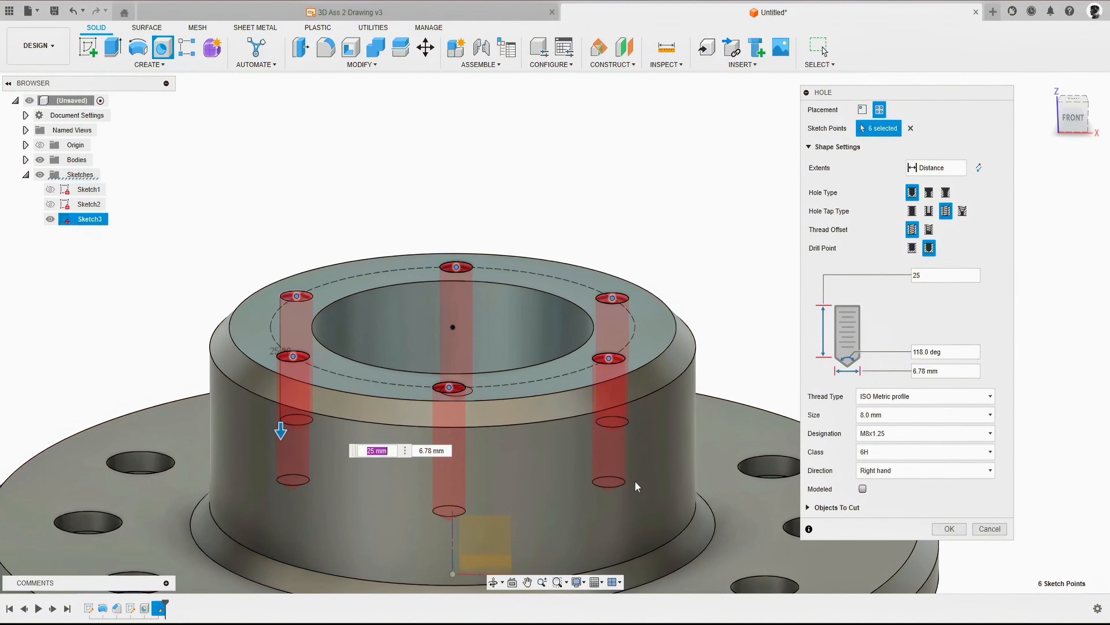
pyautogui.click(950, 528)
pyautogui.click(1055, 89)
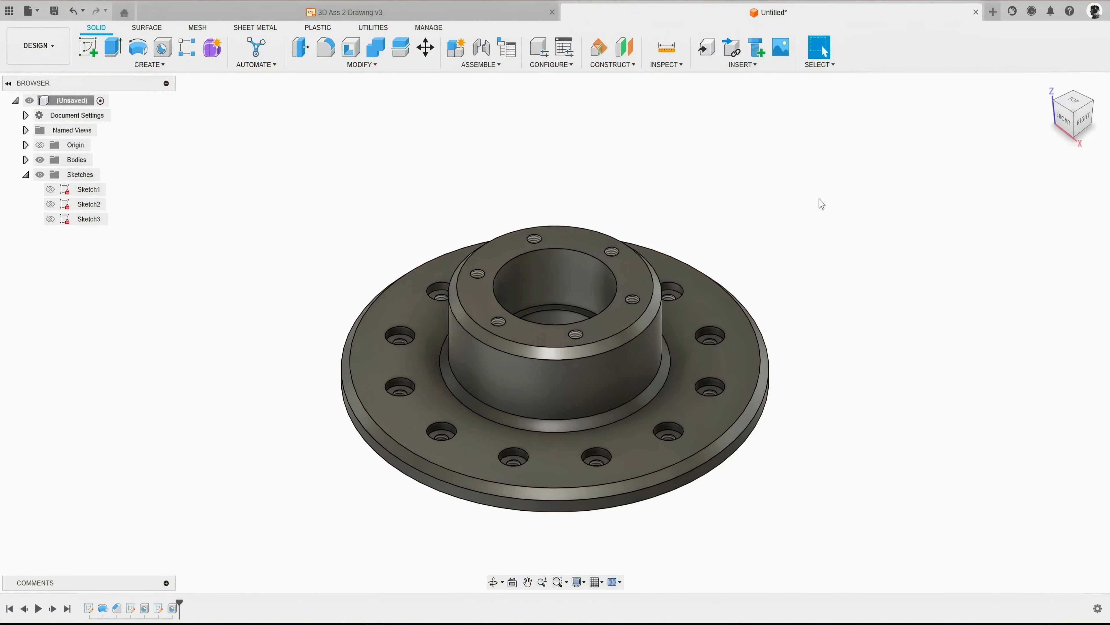
pyautogui.keyDown('shift'); pyautogui.moveTo(725, 188); pyautogui.dragTo(836, 192, button='middle'); pyautogui.keyUp('shift')
pyautogui.click(1051, 90)
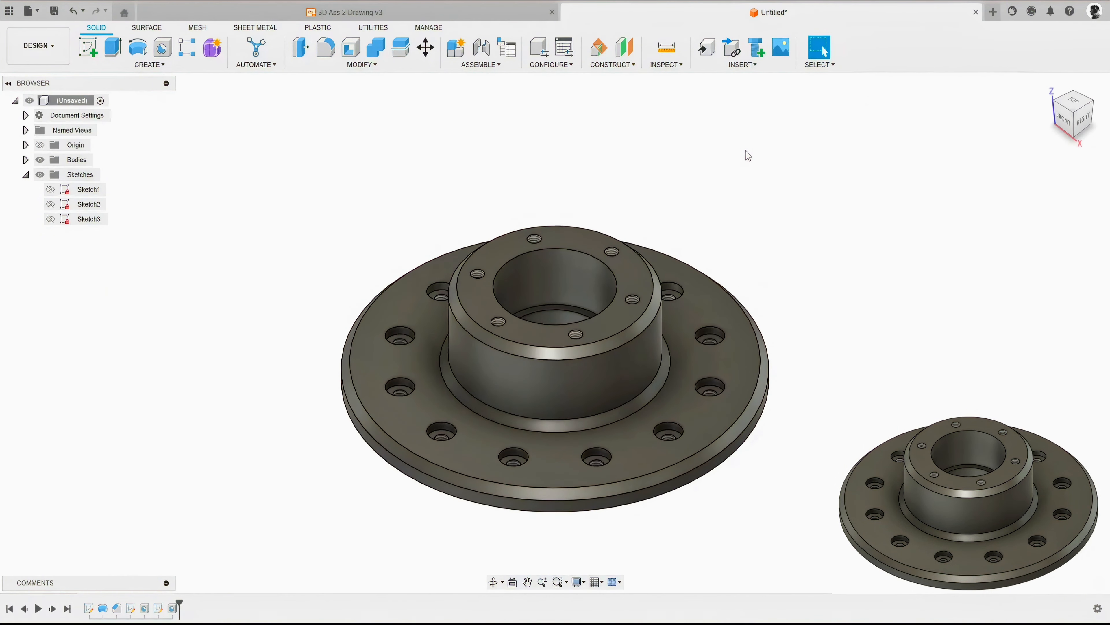
# Cut the hub with a section analysis on the XZ origin plane, flip the cut side and examine the sectioned profile
pyautogui.click(664, 66)
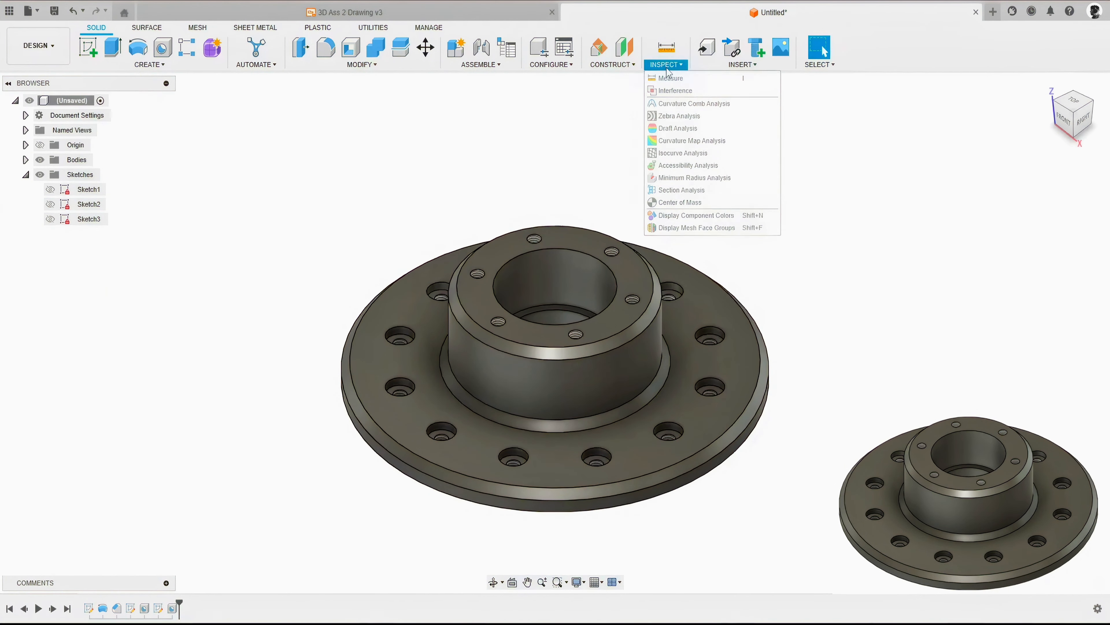
pyautogui.click(681, 190)
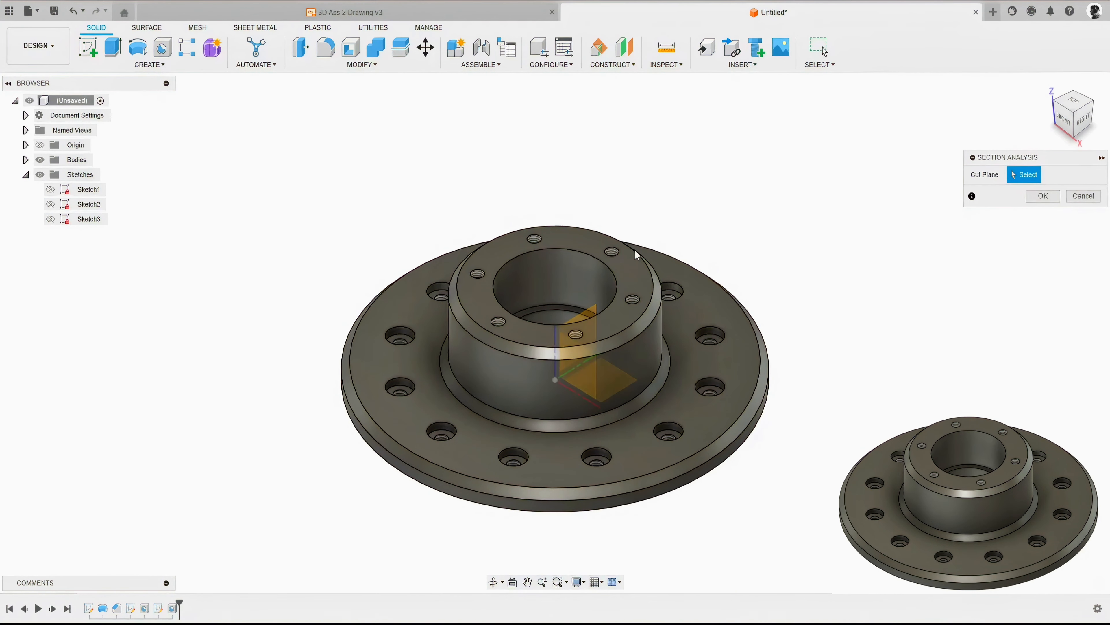
pyautogui.click(593, 384)
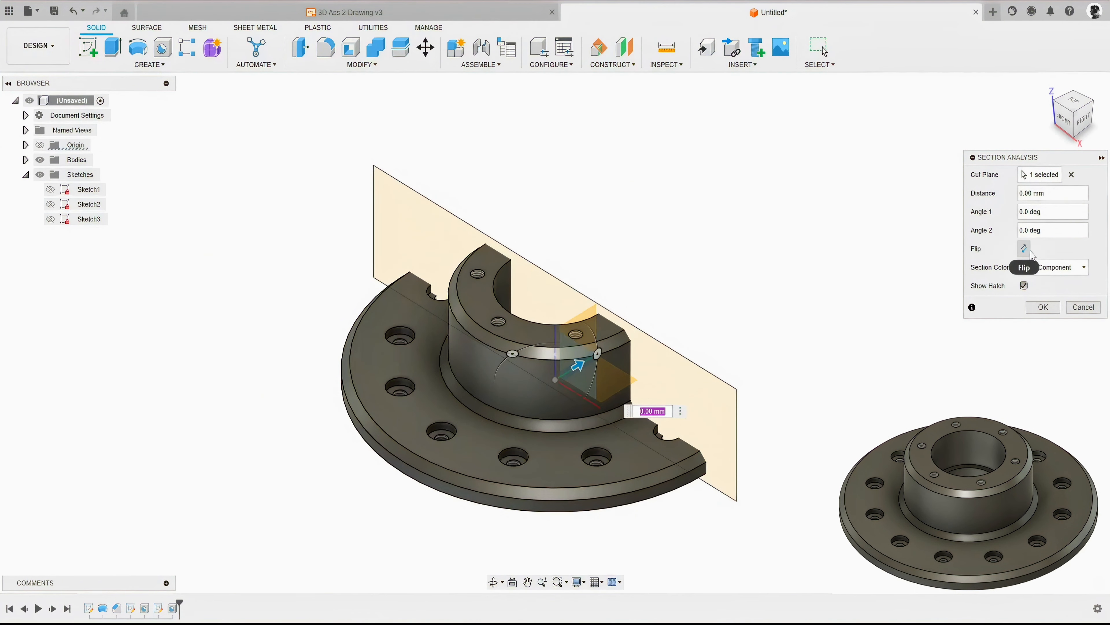
pyautogui.keyDown('shift'); pyautogui.moveTo(631, 334); pyautogui.dragTo(687, 311, button='middle'); pyautogui.keyUp('shift')
pyautogui.scroll(5, 741, 400)
pyautogui.scroll(-4, 717, 384)
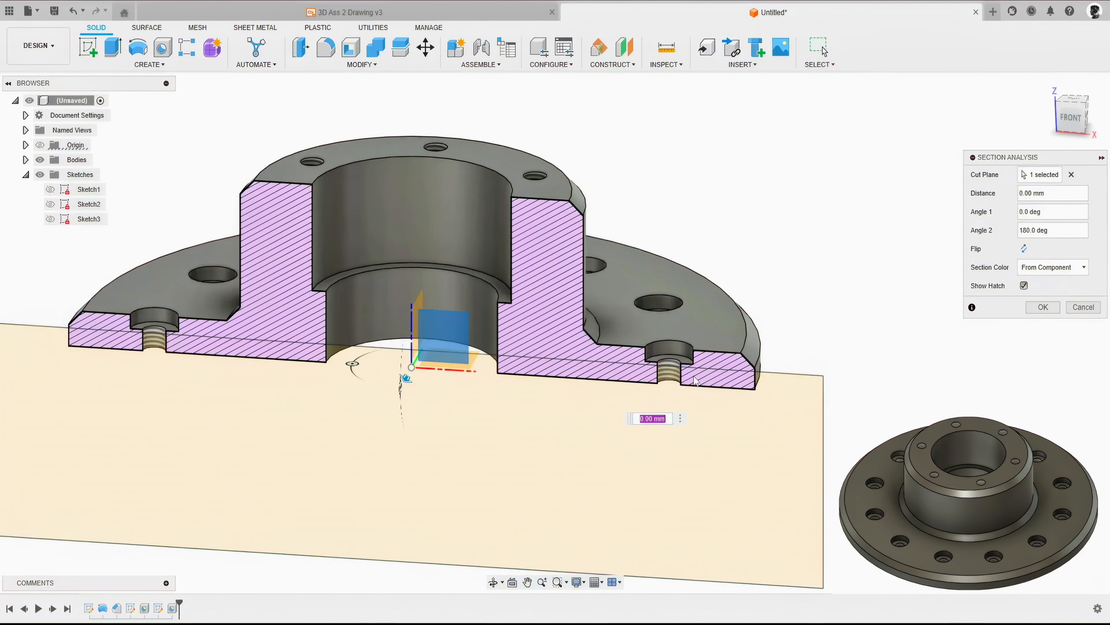
pyautogui.scroll(5, 276, 331)
pyautogui.moveTo(295, 331)
pyautogui.keyDown('shift'); pyautogui.mouseDown(button='middle')
pyautogui.moveTo(335, 343)
pyautogui.moveTo(300, 334)
pyautogui.mouseUp(button='middle'); pyautogui.keyUp('shift')
pyautogui.scroll(-5, 302, 339)
pyautogui.keyDown('shift'); pyautogui.moveTo(489, 341); pyautogui.dragTo(535, 384, button='middle'); pyautogui.keyUp('shift')
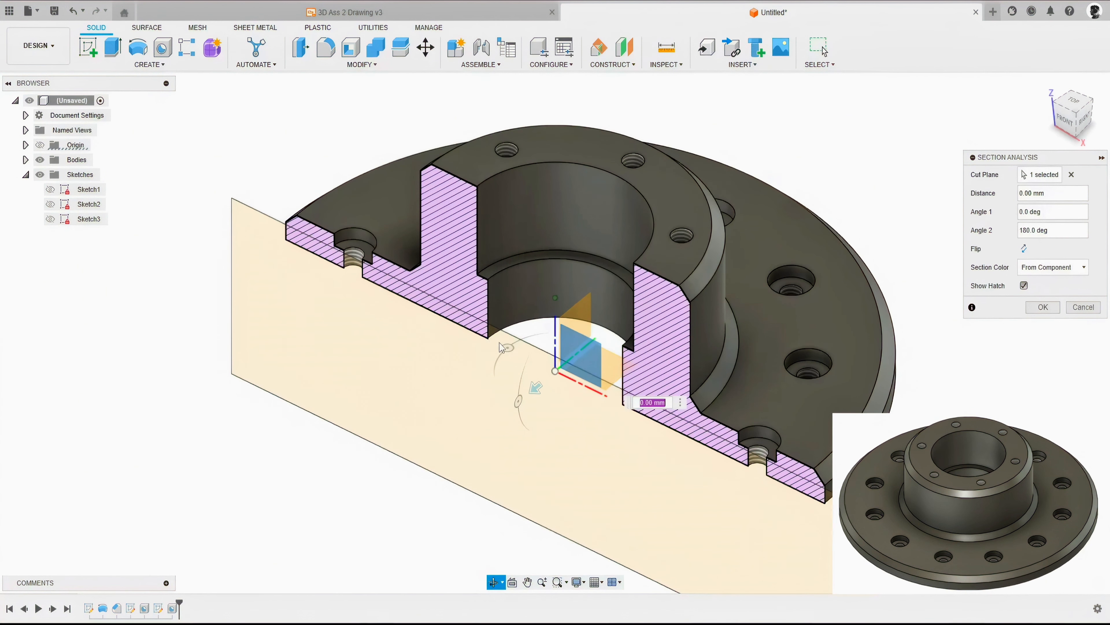
# Shift the section plane to -20 mm through the tapped hub holes, return it to 0 mm and accept the analysis
pyautogui.moveTo(536, 387); pyautogui.dragTo(575, 364)
pyautogui.moveTo(652, 278)
pyautogui.keyDown('shift'); pyautogui.mouseDown(button='middle')
pyautogui.moveTo(744, 228)
pyautogui.moveTo(660, 266)
pyautogui.mouseUp(button='middle'); pyautogui.keyUp('shift')
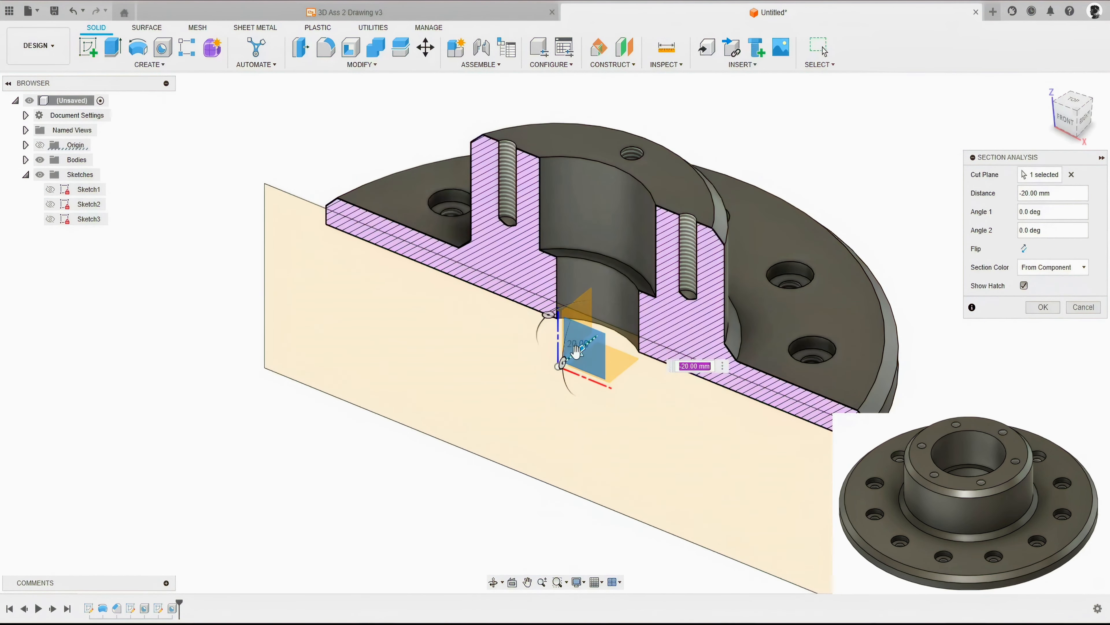
pyautogui.moveTo(575, 351)
pyautogui.mouseDown()
pyautogui.moveTo(542, 438)
pyautogui.moveTo(492, 419)
pyautogui.moveTo(409, 465)
pyautogui.moveTo(347, 527)
pyautogui.moveTo(529, 458)
pyautogui.moveTo(573, 376)
pyautogui.moveTo(558, 404)
pyautogui.mouseUp()
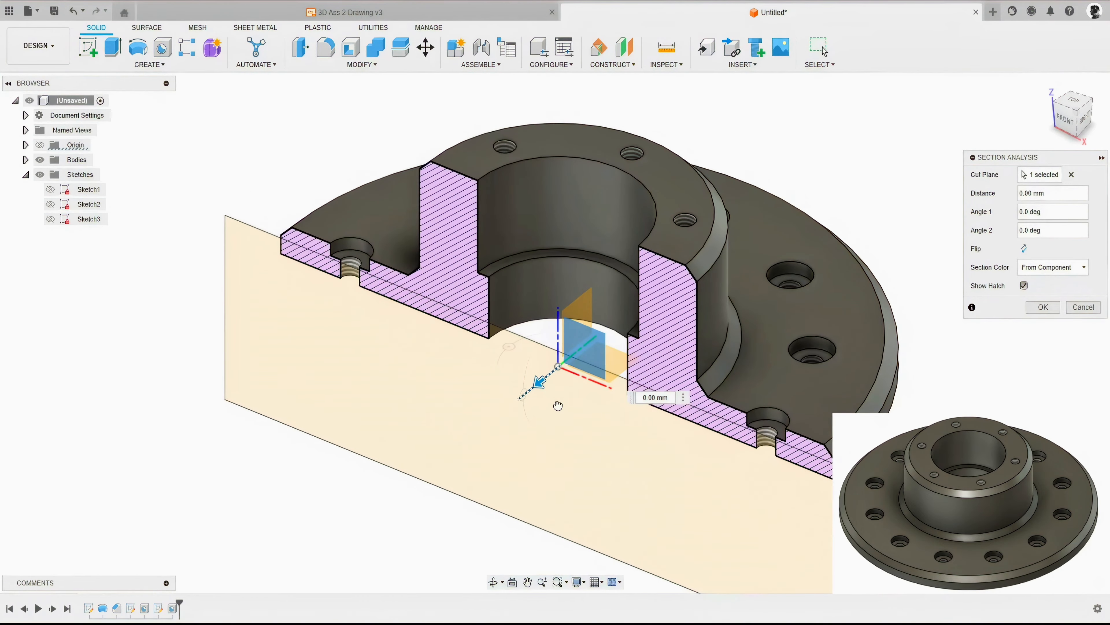
pyautogui.click(1042, 307)
# Collapse the Sketches folder and hide the section analysis to show the whole hub in the home view
pyautogui.click(26, 189)
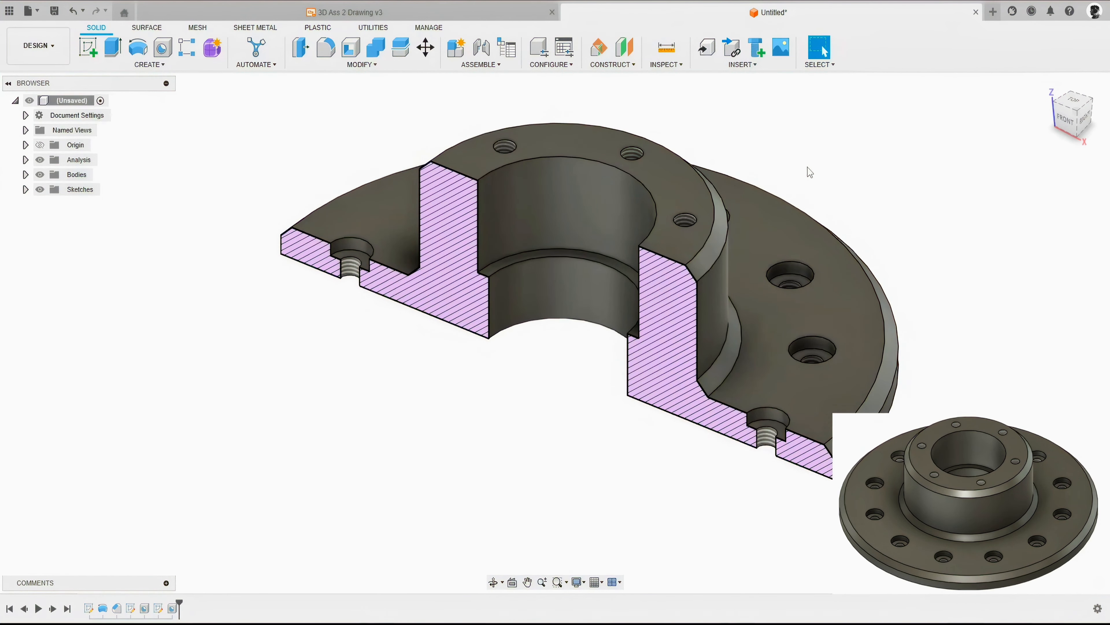
pyautogui.click(1039, 91)
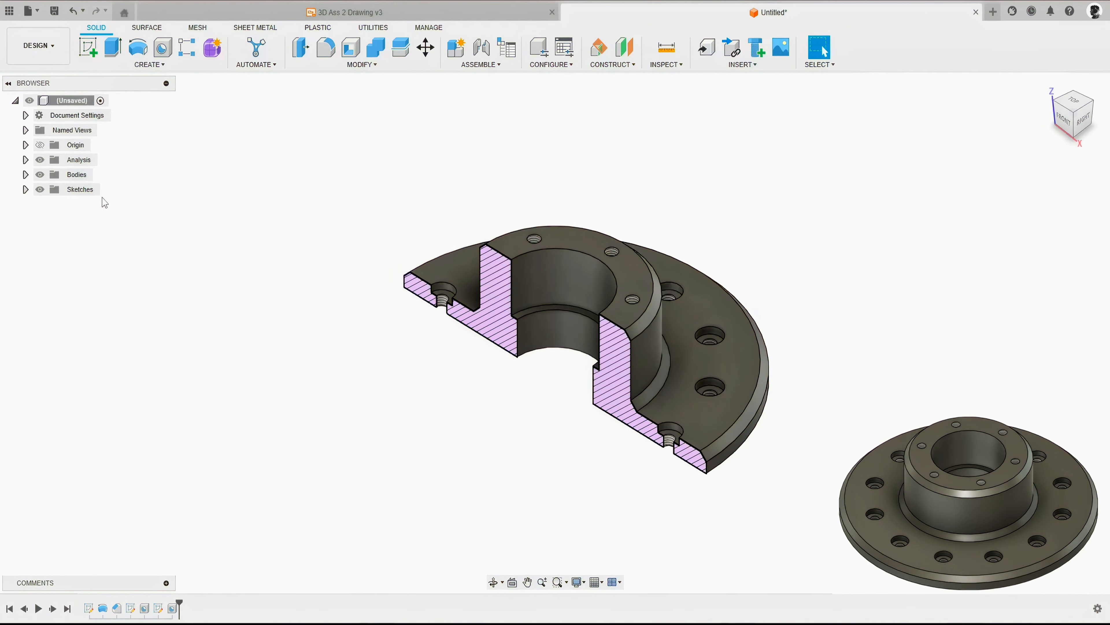
pyautogui.click(25, 160)
pyautogui.click(50, 174)
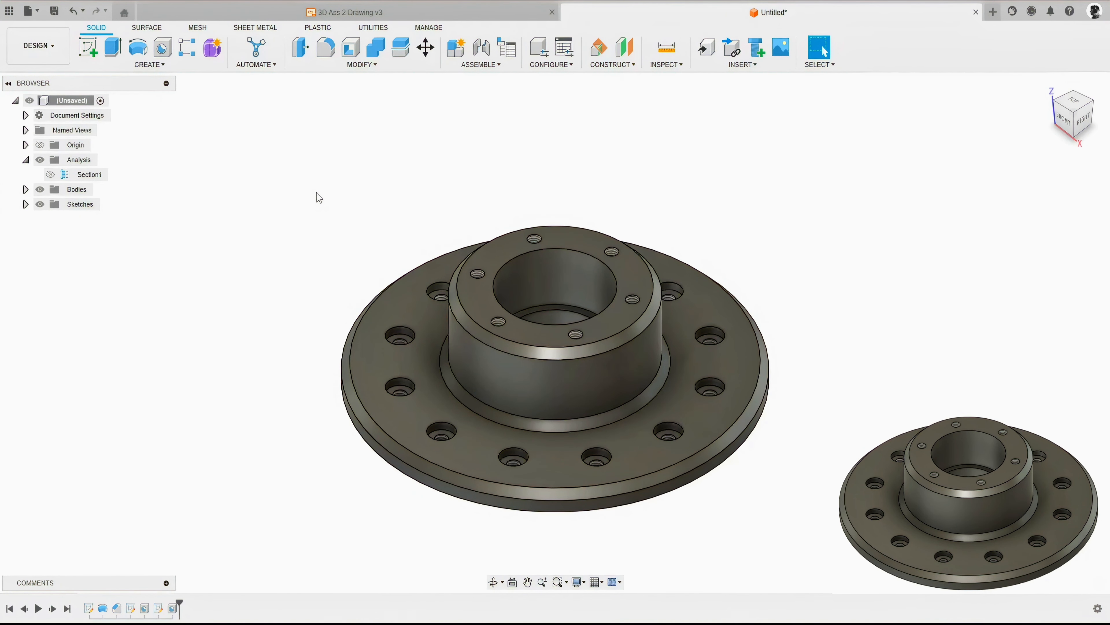
pyautogui.keyDown('shift'); pyautogui.moveTo(316, 194); pyautogui.dragTo(269, 214, button='middle'); pyautogui.keyUp('shift')
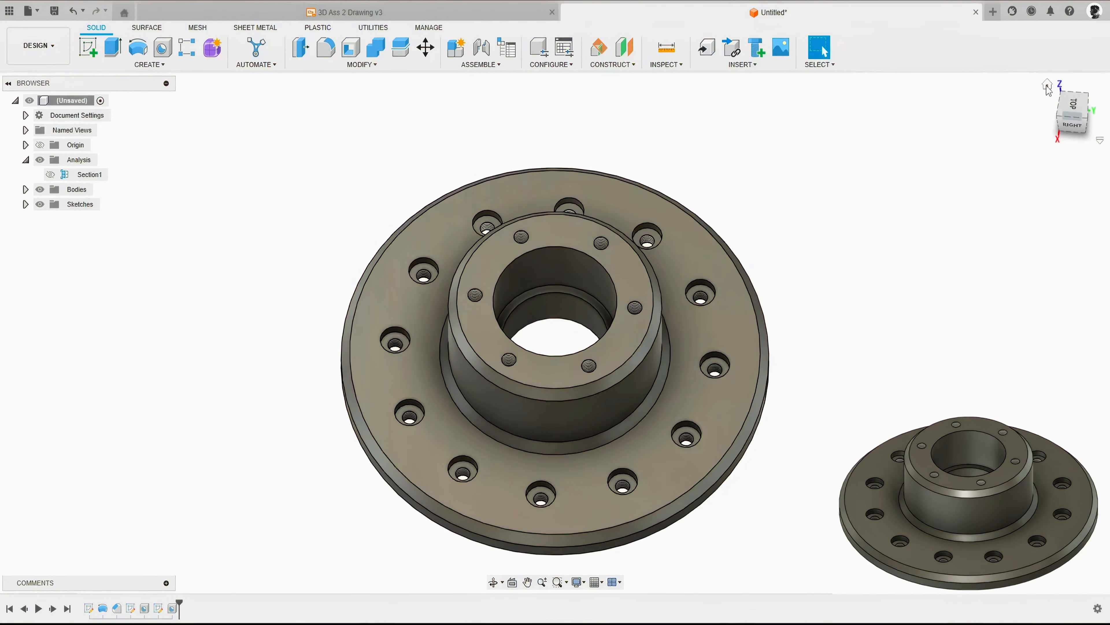
pyautogui.click(1047, 91)
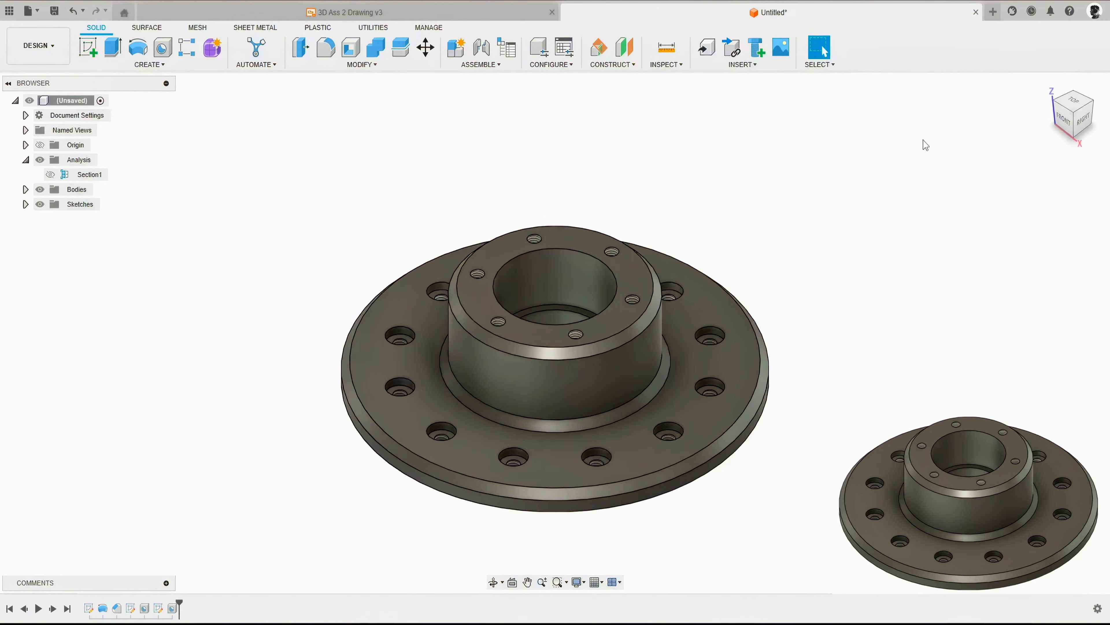